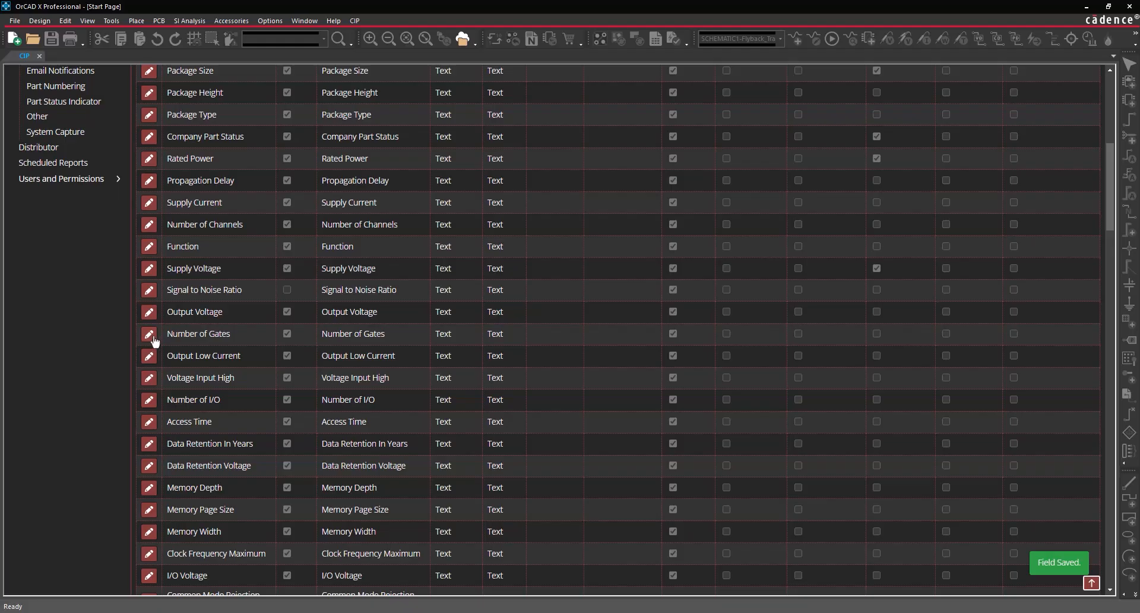
# Disable the Number of Gates and Number of I/O fields and save each change
pyautogui.click(149, 335)
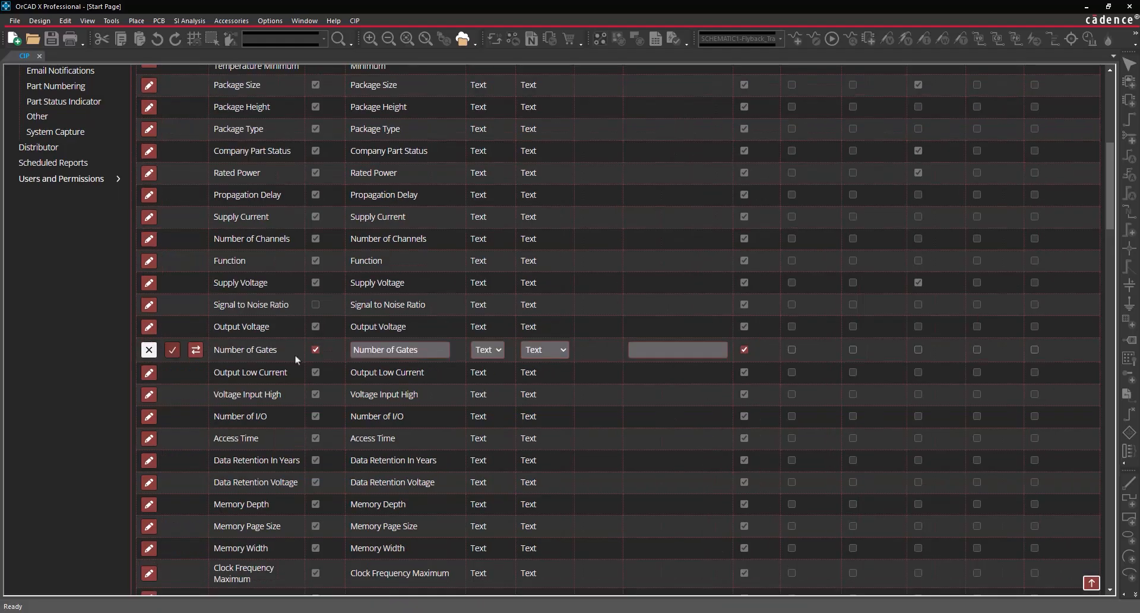
pyautogui.click(315, 350)
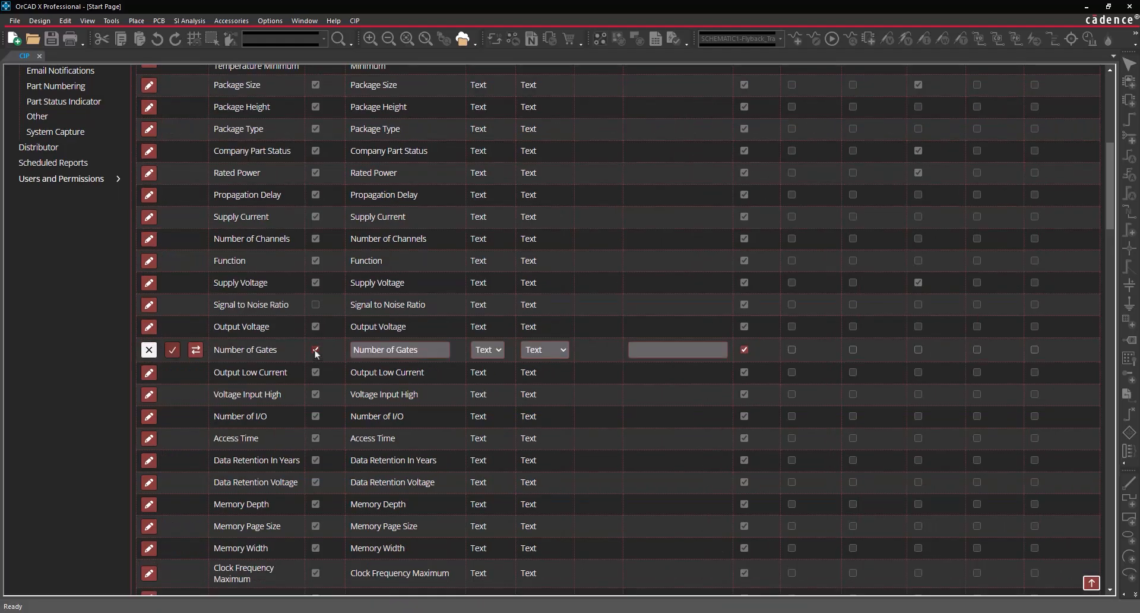
pyautogui.click(173, 350)
pyautogui.click(149, 400)
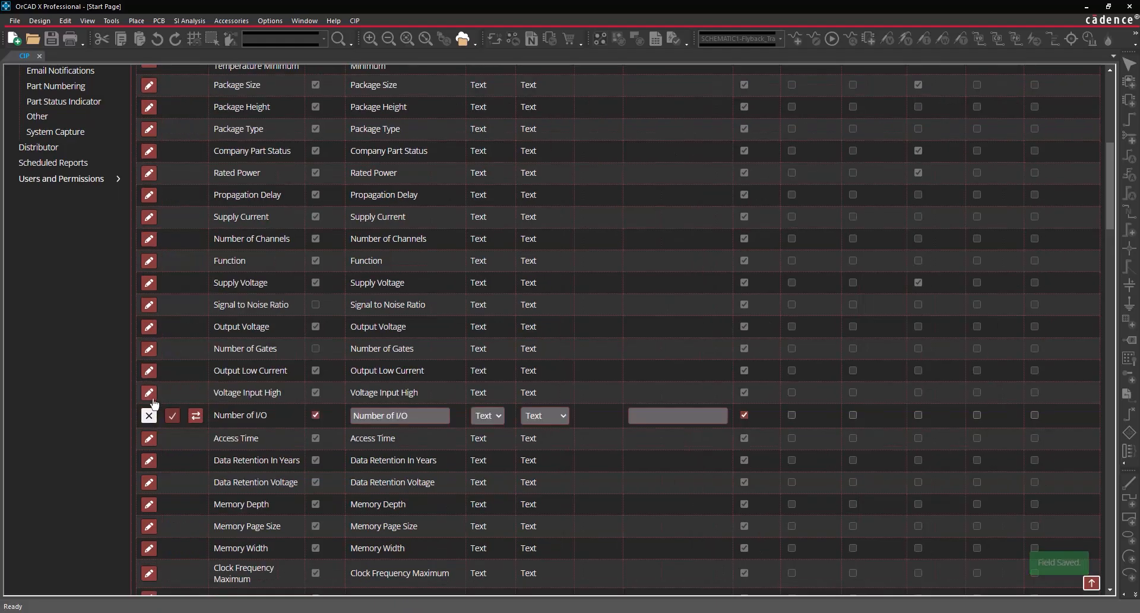
pyautogui.click(316, 415)
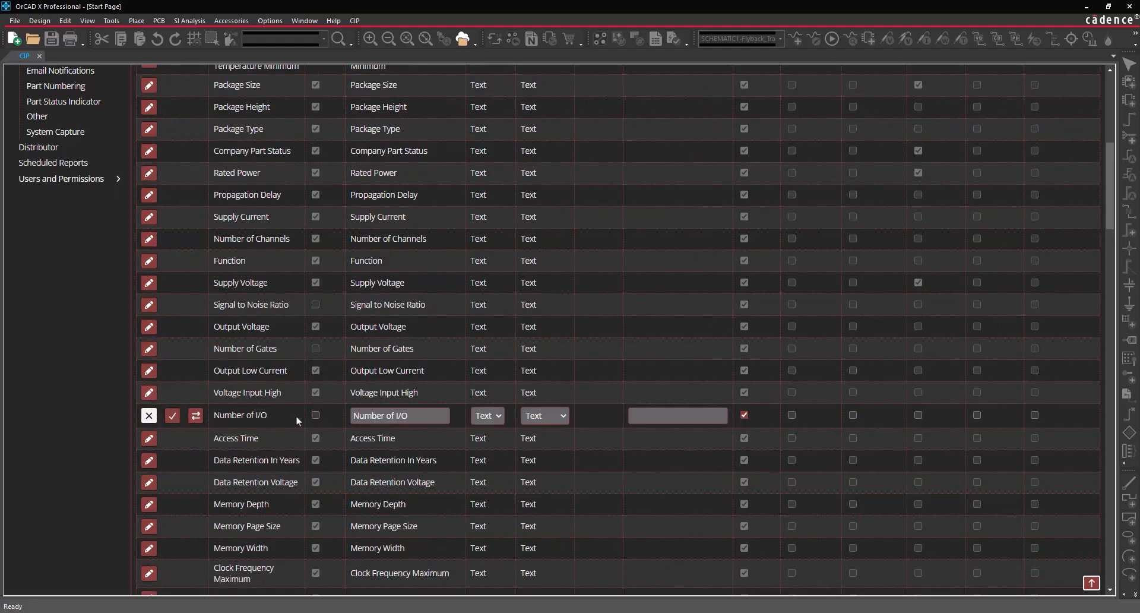
pyautogui.click(173, 415)
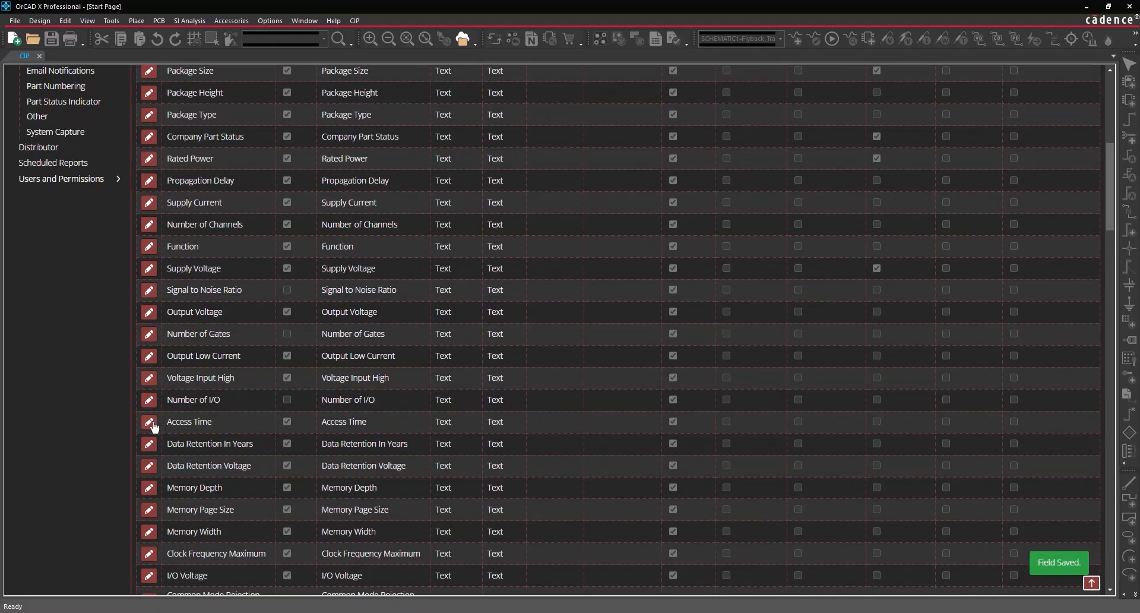
# Disable and save the Access Time field, and clear the Enabled option of the Data Retention In Years field
pyautogui.click(149, 421)
pyautogui.click(315, 437)
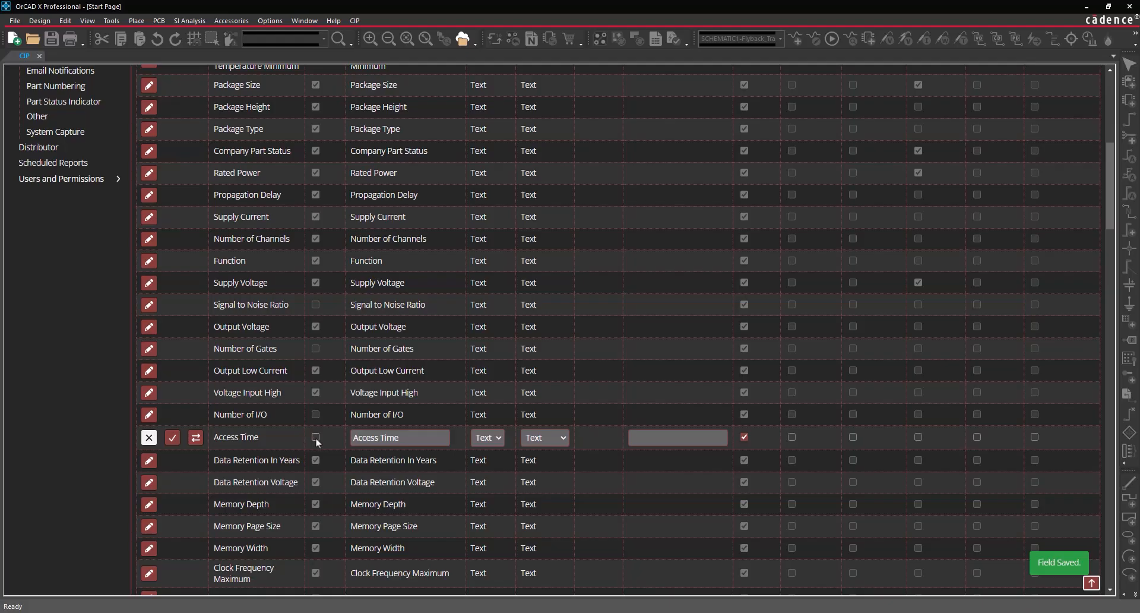
pyautogui.click(172, 438)
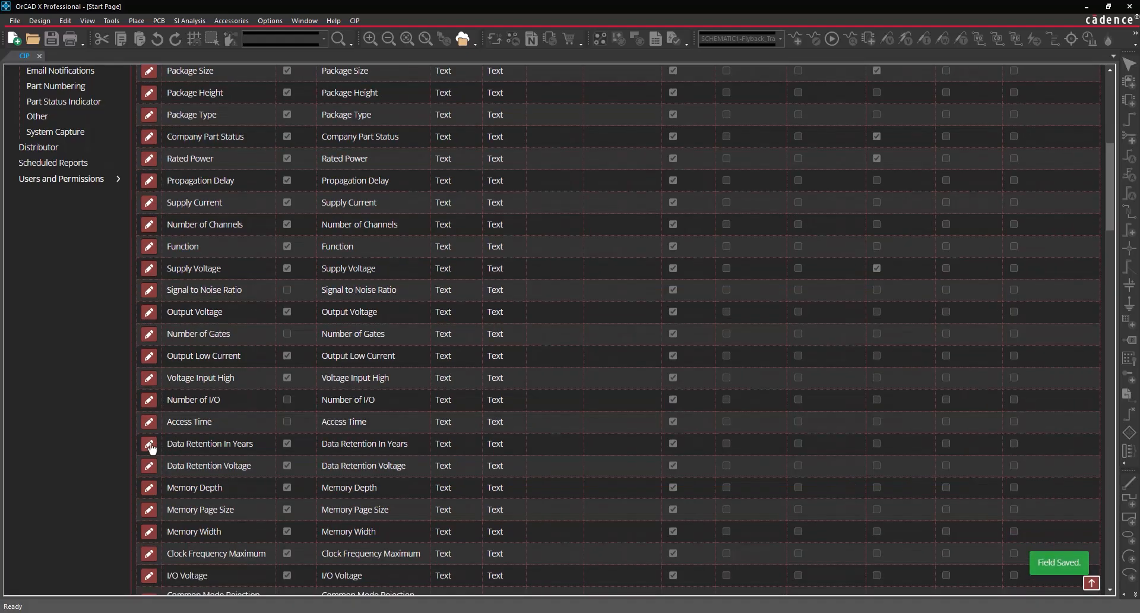
pyautogui.click(149, 444)
pyautogui.click(315, 459)
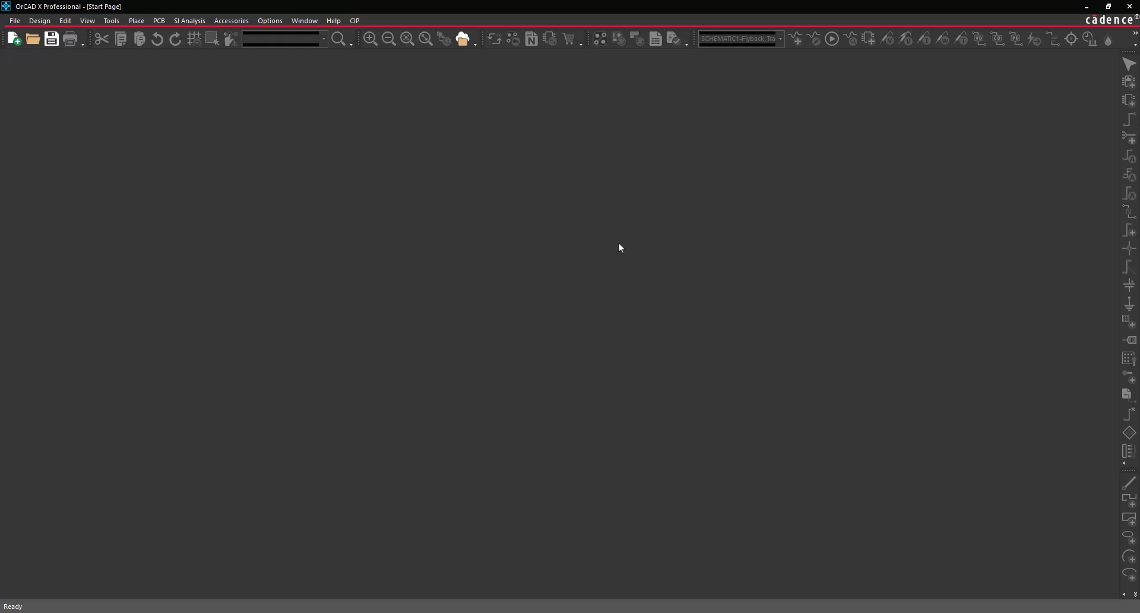
# Open the Component Information Portal inside OrCAD and expand its search categories
pyautogui.click(354, 20)
pyautogui.click(379, 33)
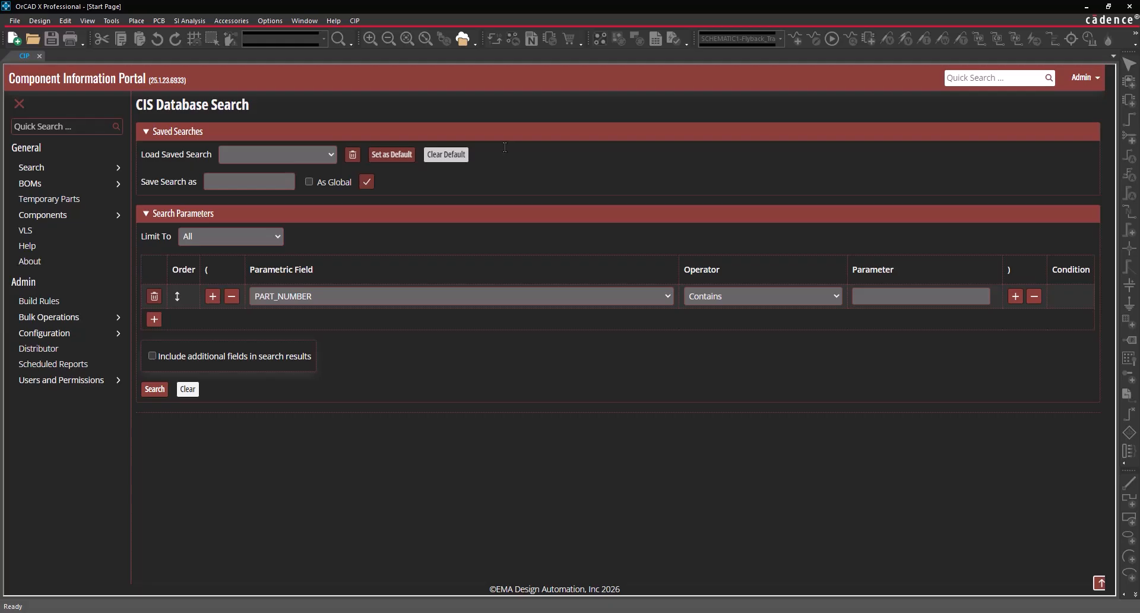
pyautogui.click(120, 170)
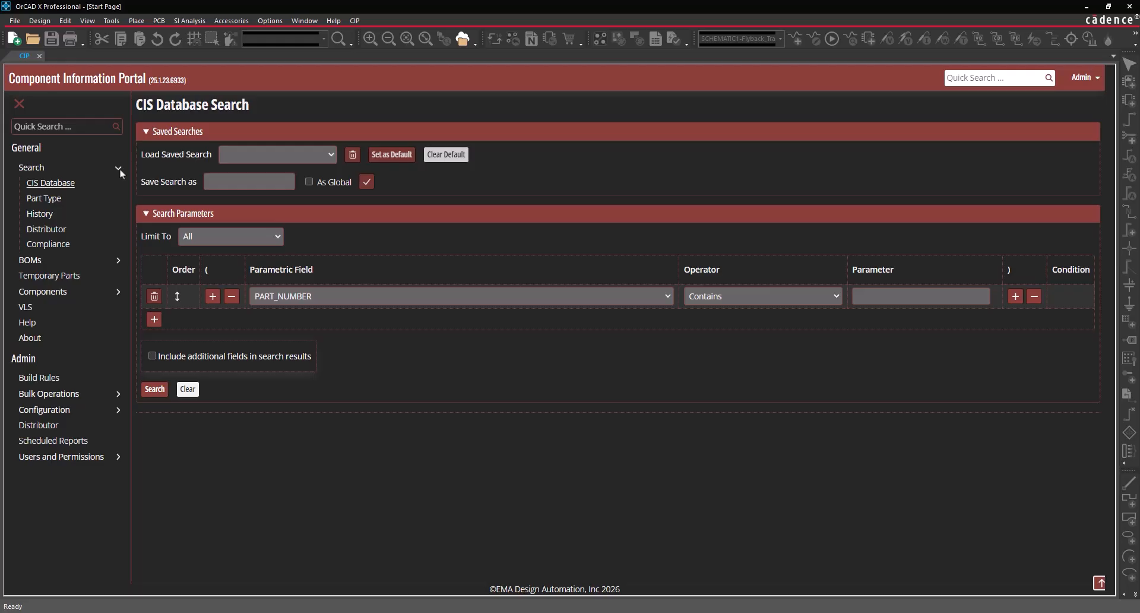
# Search the CIS database for components whose Manufacturer PN contains MAX1953
pyautogui.click(333, 301)
pyautogui.scroll(-20, 336, 389)
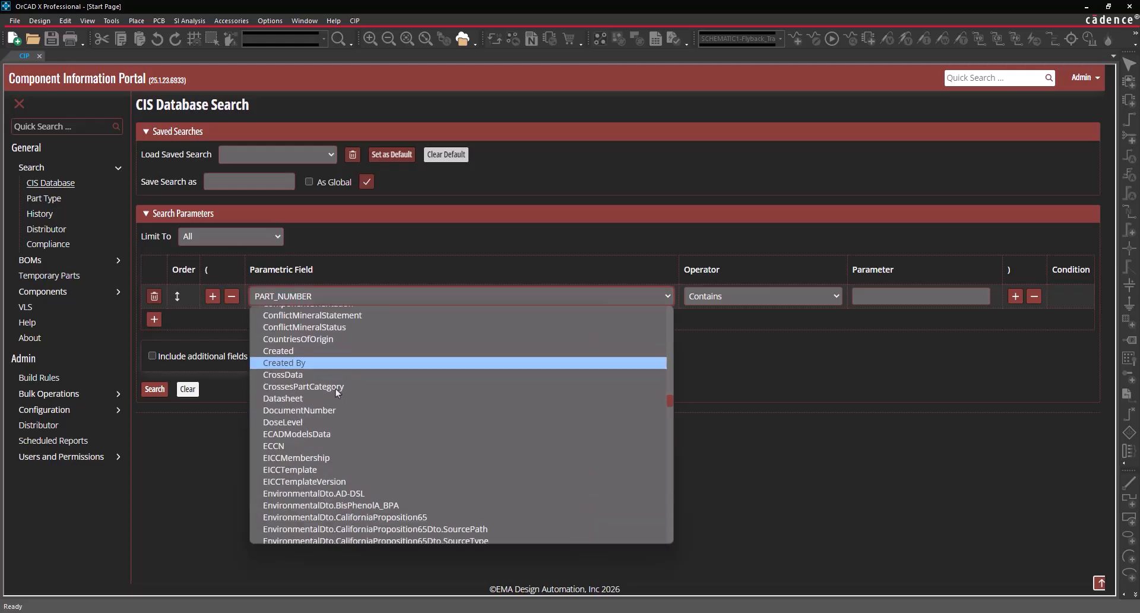
pyautogui.scroll(-5, 336, 389)
pyautogui.click(326, 375)
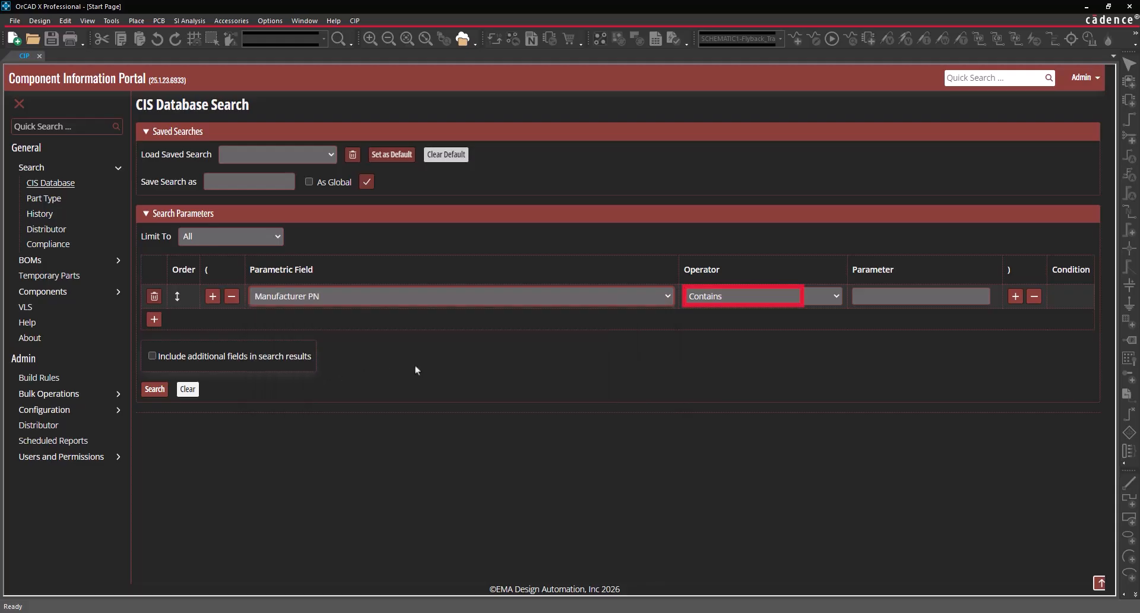
pyautogui.click(896, 297)
pyautogui.write('MAX1953')
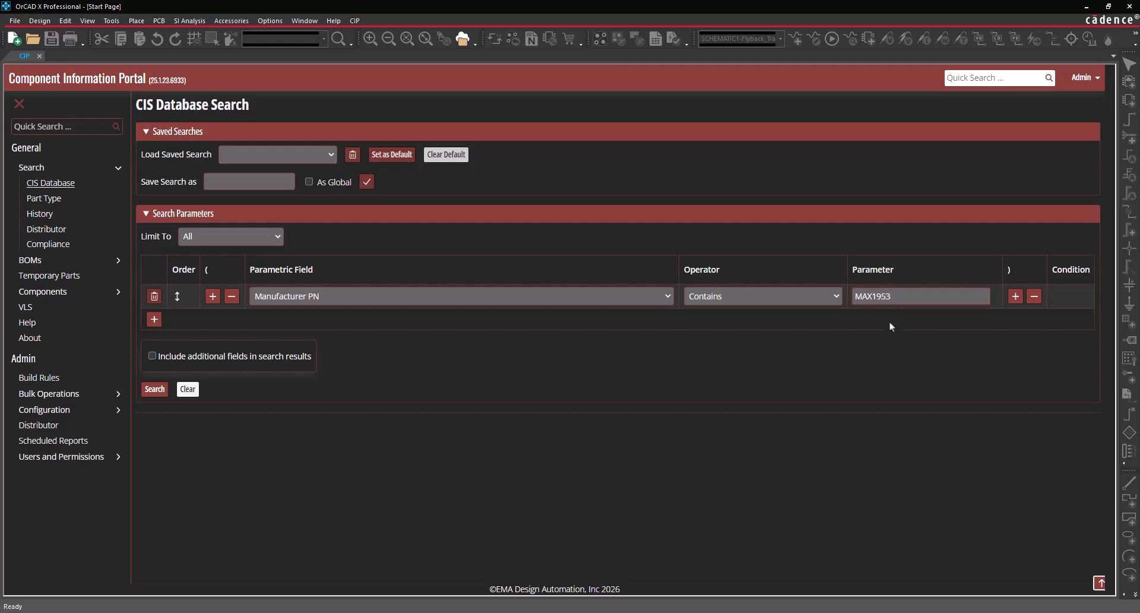
pyautogui.click(154, 389)
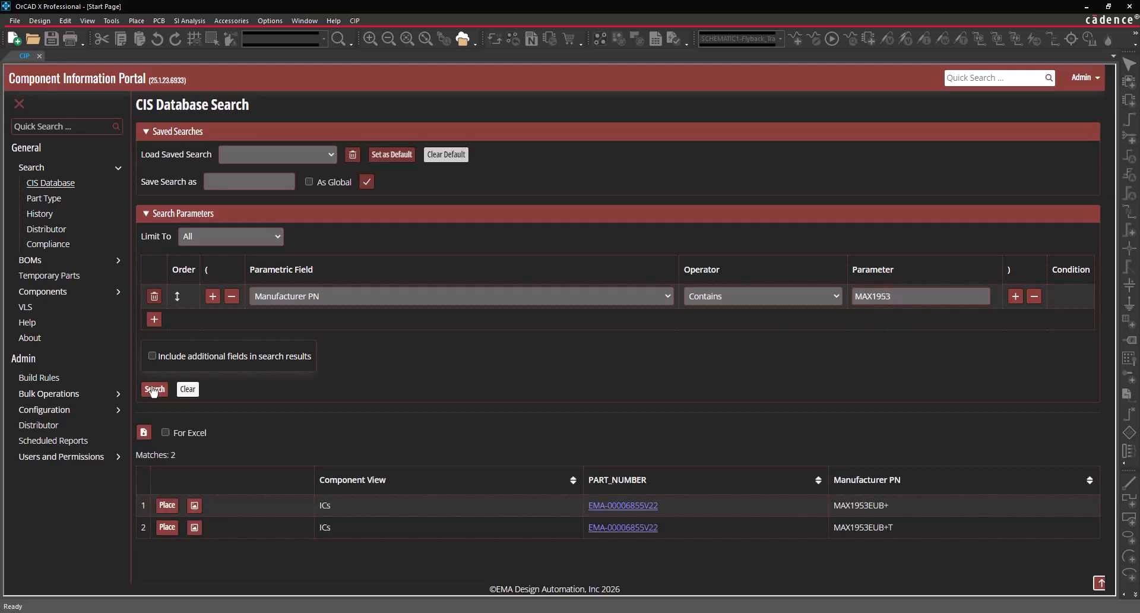
# Open the part details of the MAX1953EUB+ component and review which property fields are listed
pyautogui.click(606, 505)
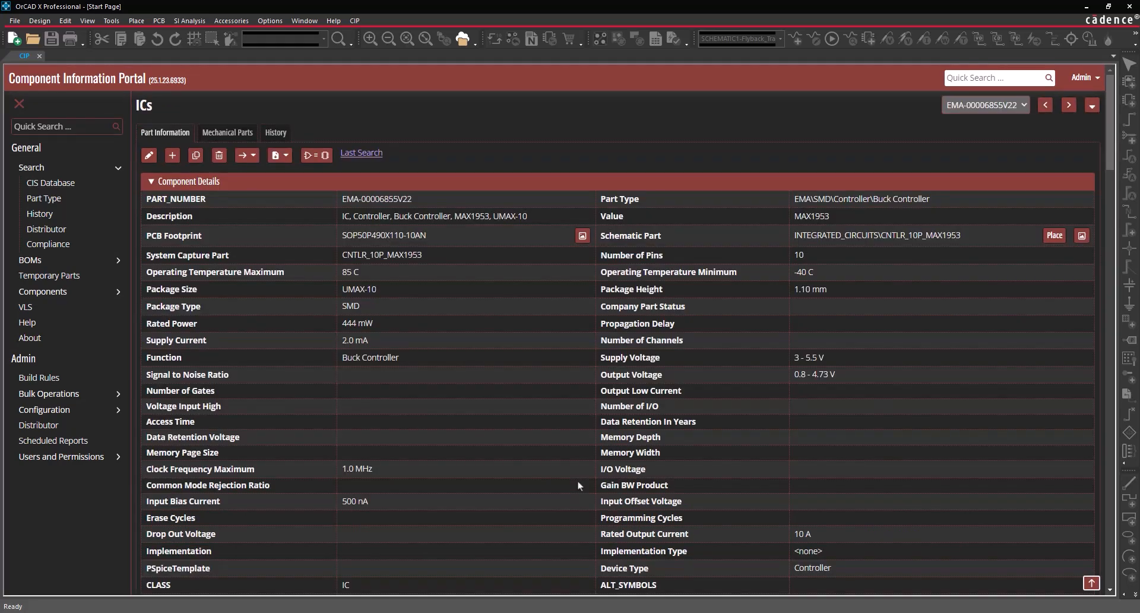
pyautogui.scroll(-1, 579, 485)
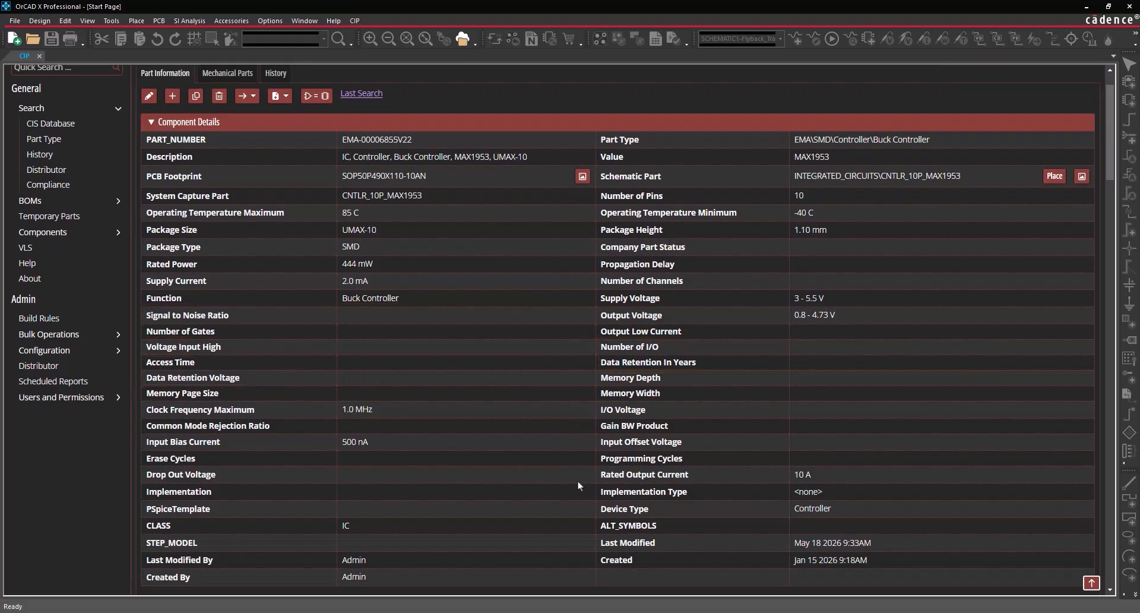
pyautogui.scroll(1, 577, 480)
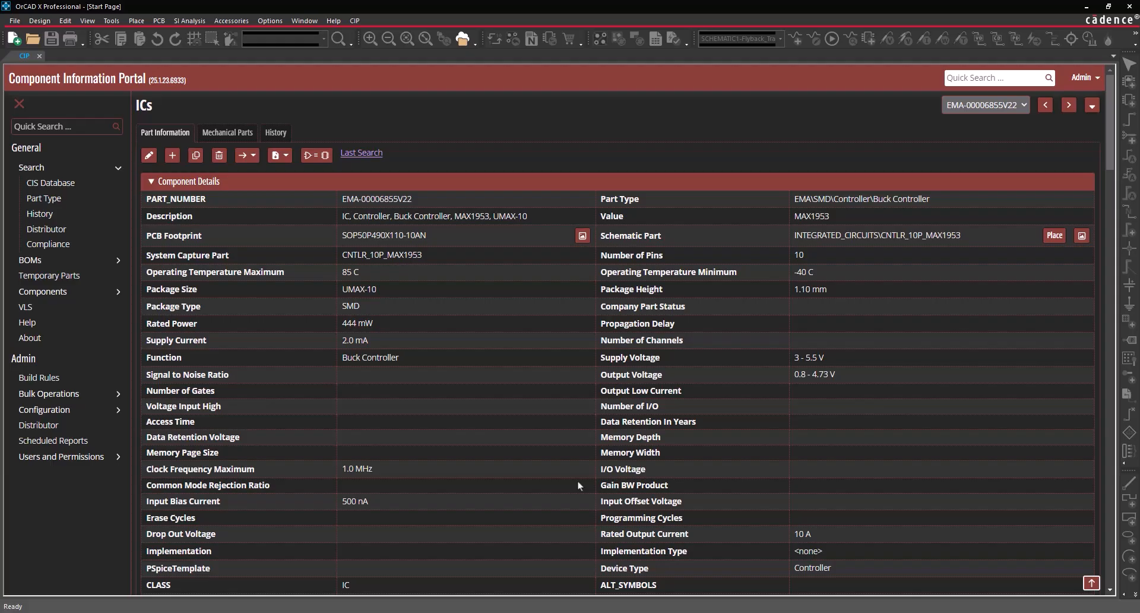
# Open the Customizable Fields configuration and show the fields of the ICs view
pyautogui.click(119, 410)
pyautogui.click(84, 441)
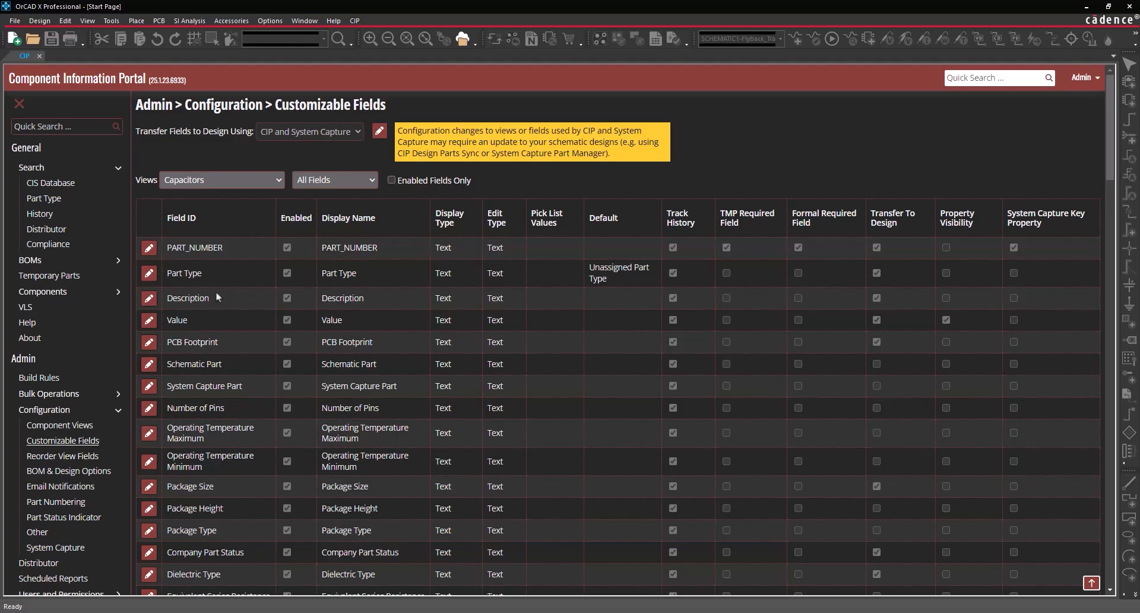
pyautogui.click(226, 180)
pyautogui.click(203, 256)
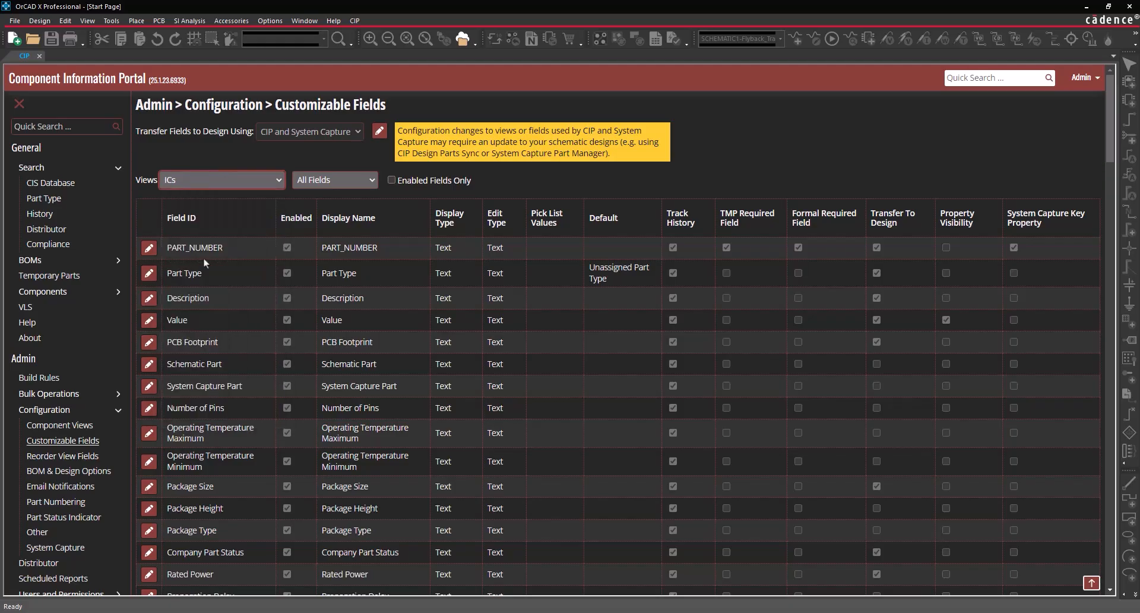
# Disable the Signal to Noise Ratio field of the ICs view and save the change
pyautogui.scroll(-4, 204, 262)
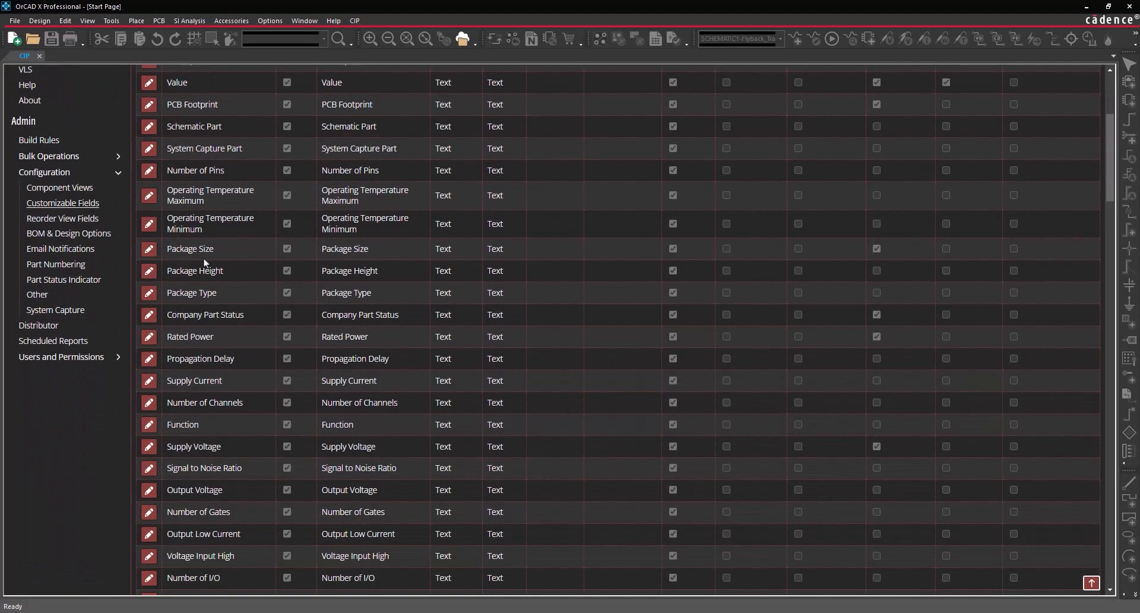
pyautogui.scroll(-3, 205, 261)
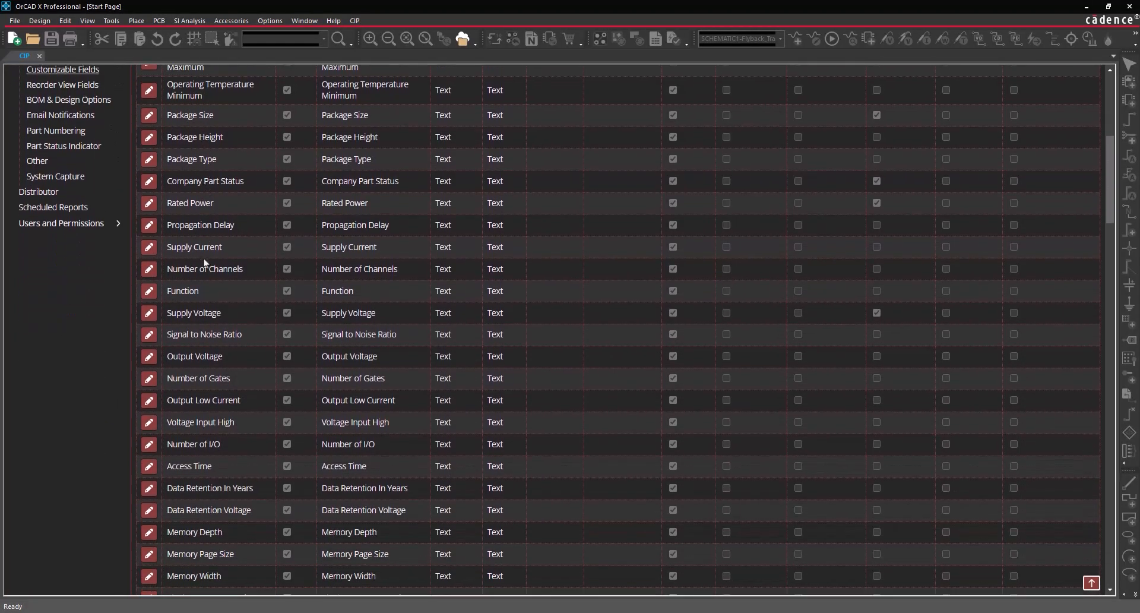
pyautogui.click(146, 291)
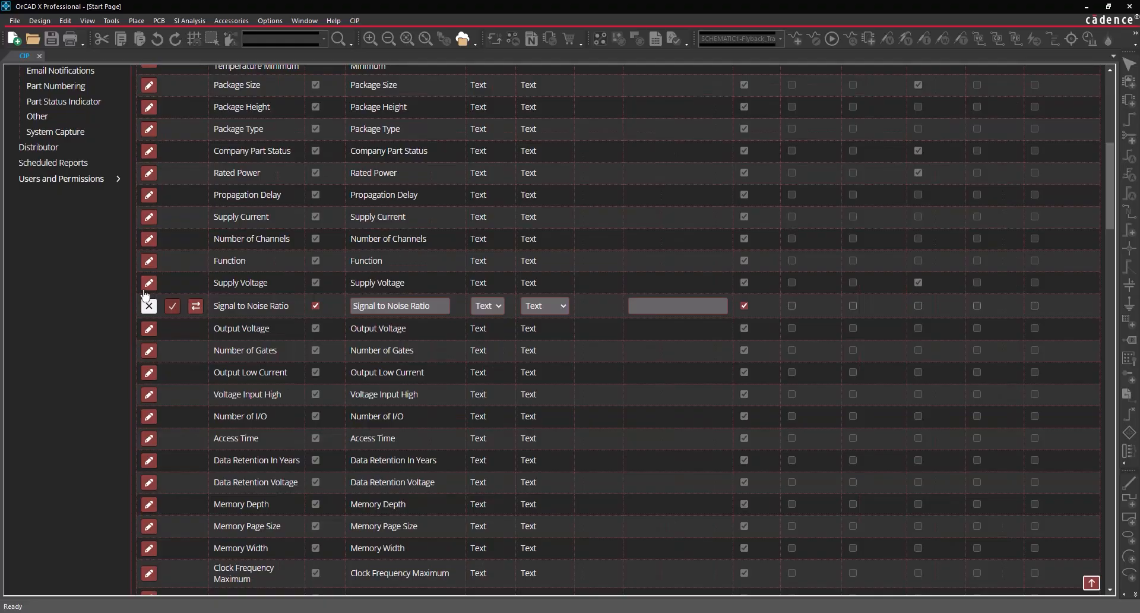
pyautogui.click(316, 307)
pyautogui.click(173, 305)
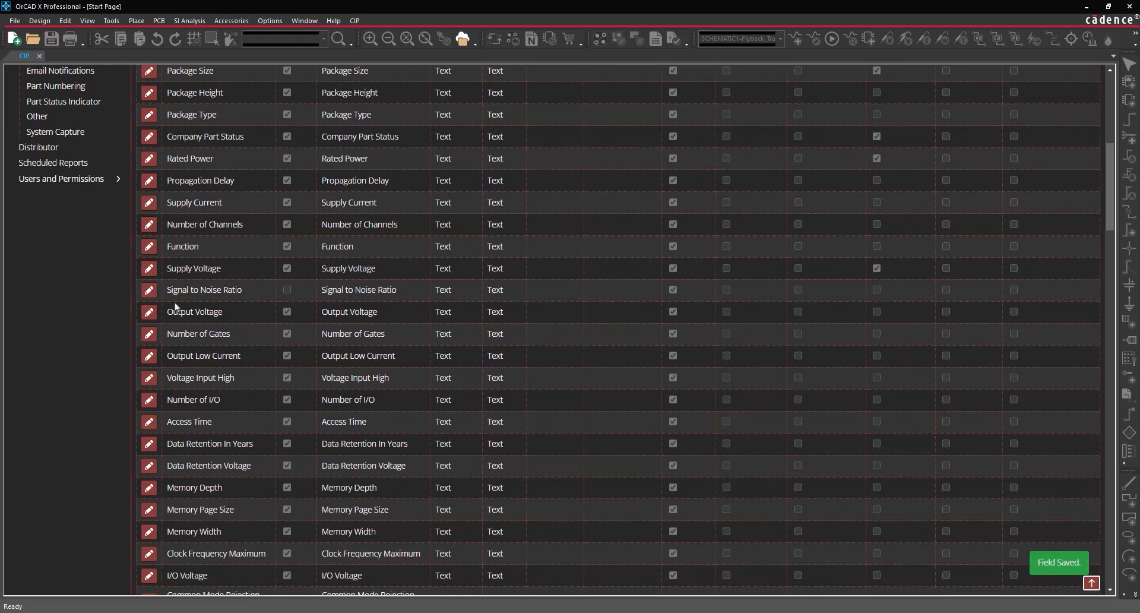
# Disable the Number of Gates and Number of I/O fields of the ICs view, saving each change
pyautogui.click(149, 334)
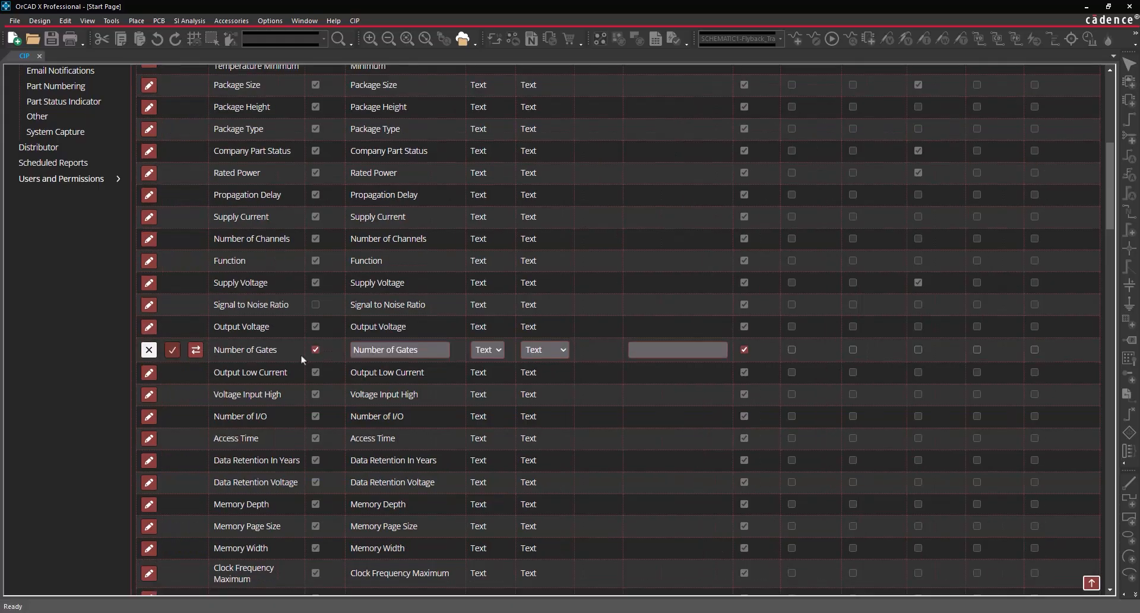
pyautogui.click(315, 350)
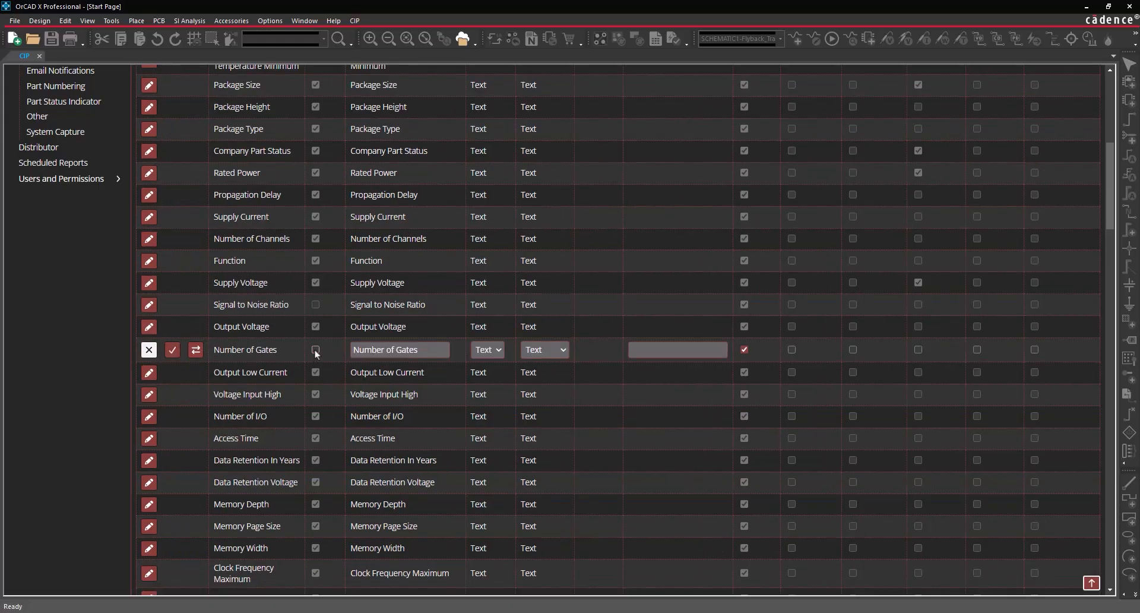
pyautogui.click(172, 350)
pyautogui.click(151, 400)
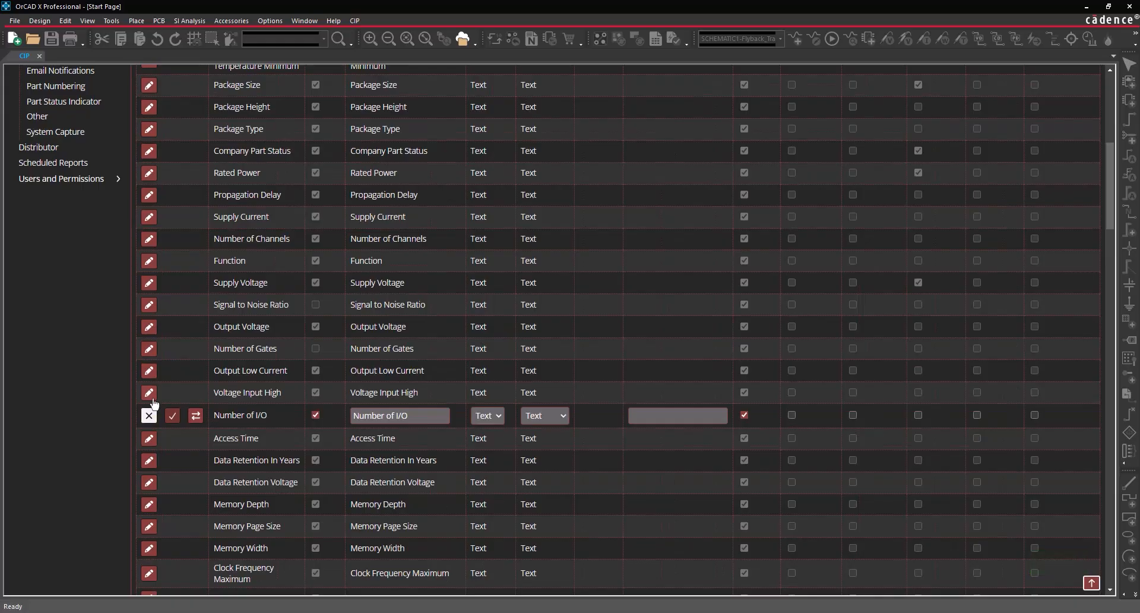
pyautogui.click(316, 414)
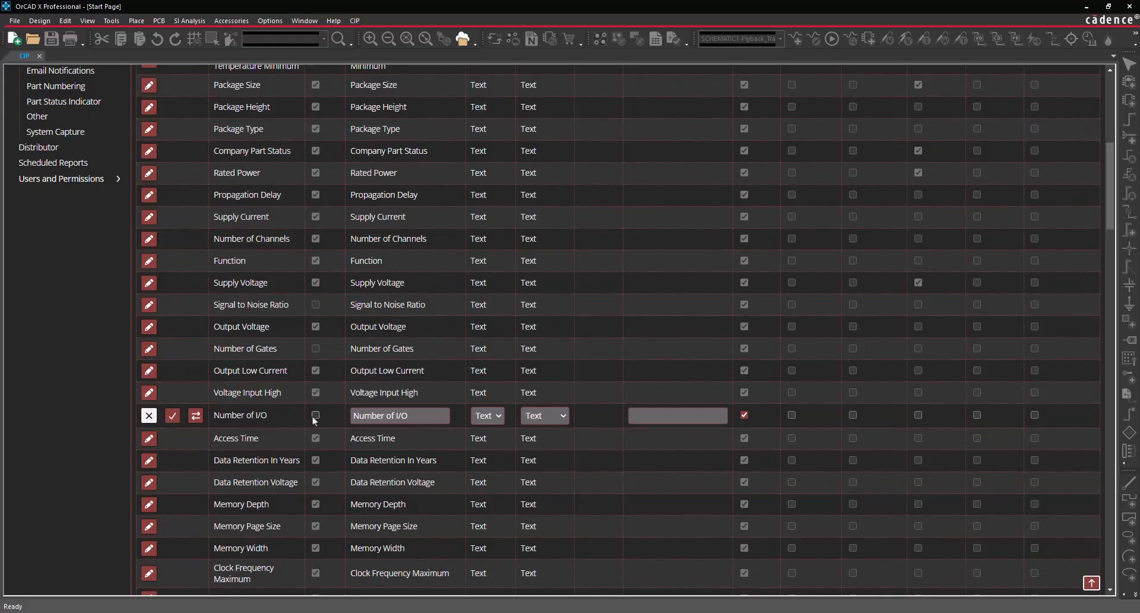
pyautogui.click(172, 415)
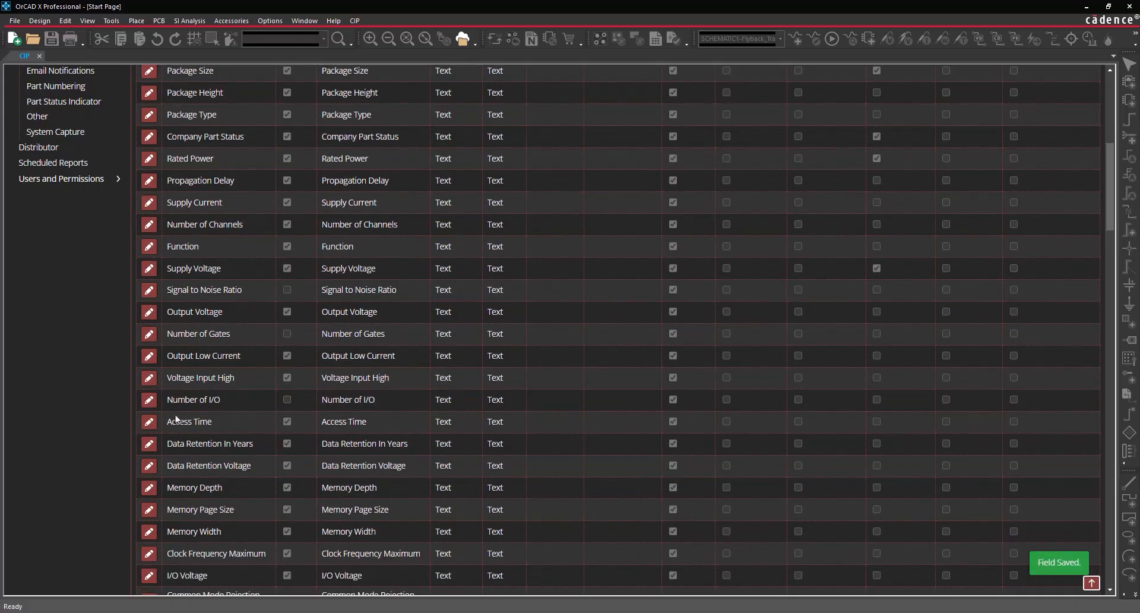
# Disable the Access Time and Data Retention In Years fields of the ICs view, saving each change
pyautogui.click(152, 423)
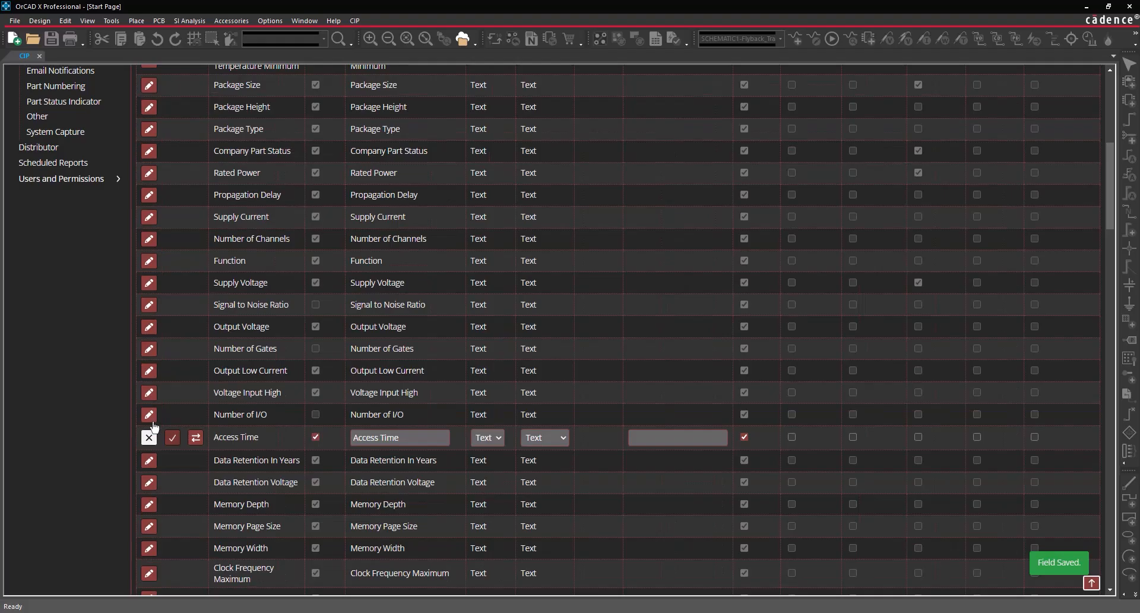
pyautogui.click(315, 437)
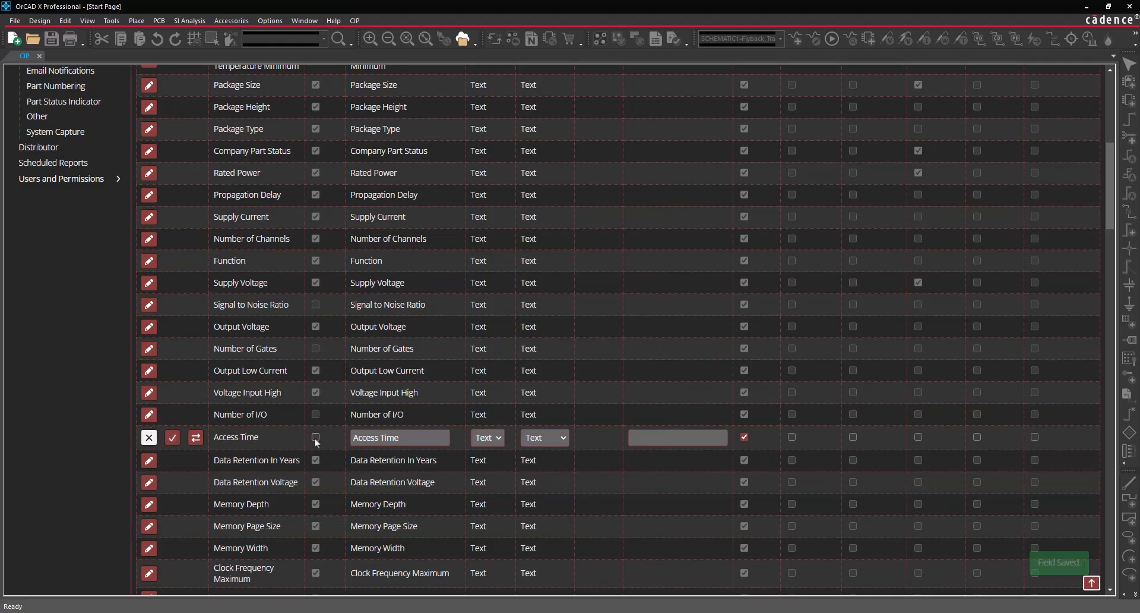
pyautogui.click(172, 437)
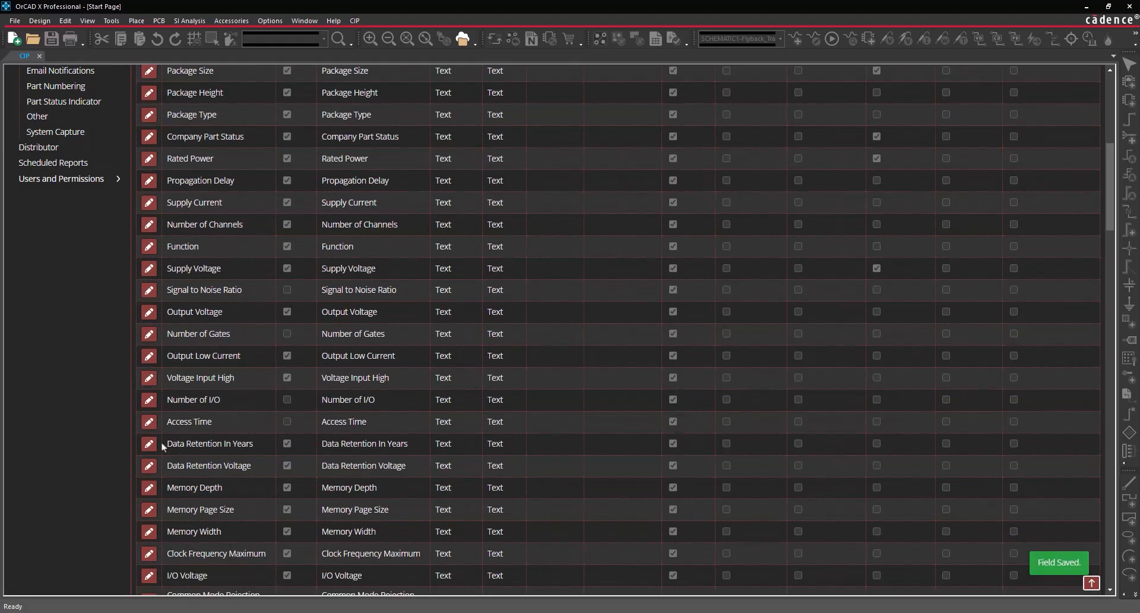
pyautogui.click(150, 444)
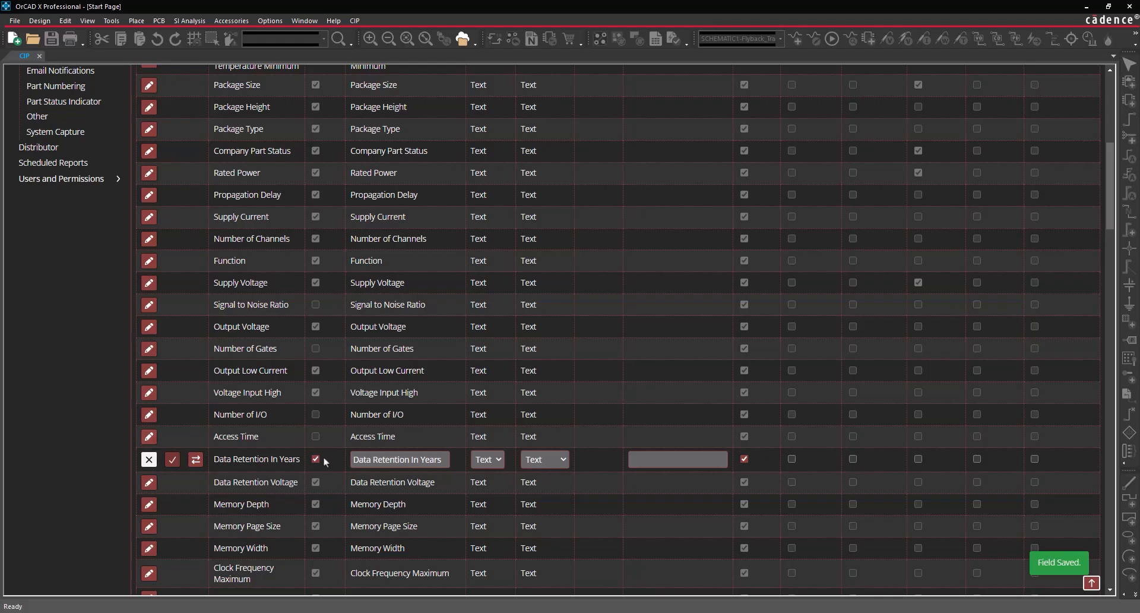
pyautogui.click(314, 459)
pyautogui.click(173, 460)
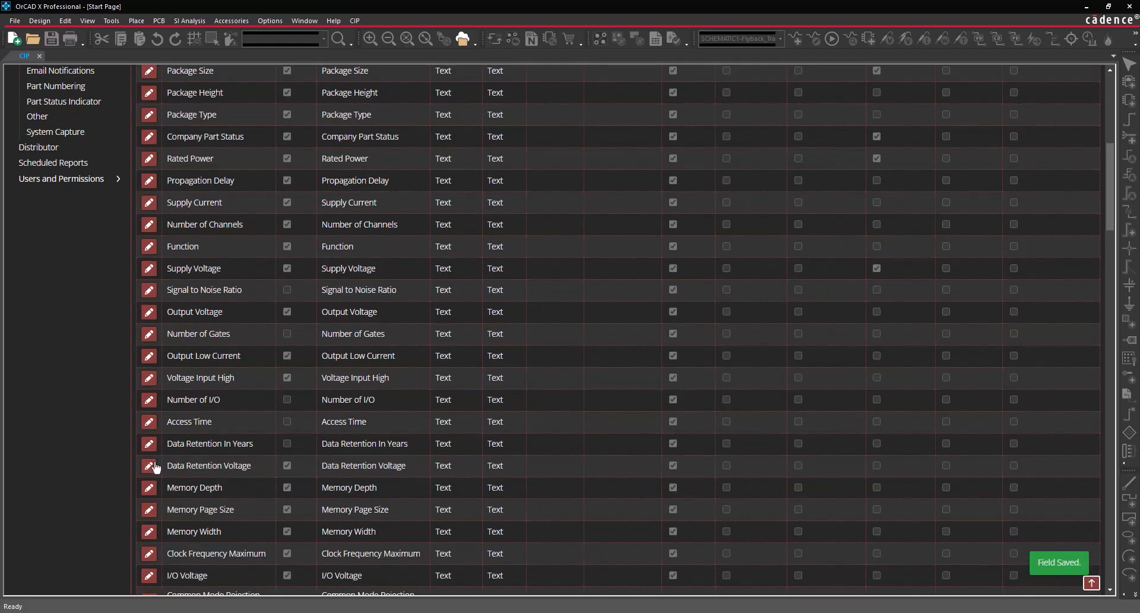
# Disable the Data Retention Voltage field of the ICs view and save the change
pyautogui.click(153, 466)
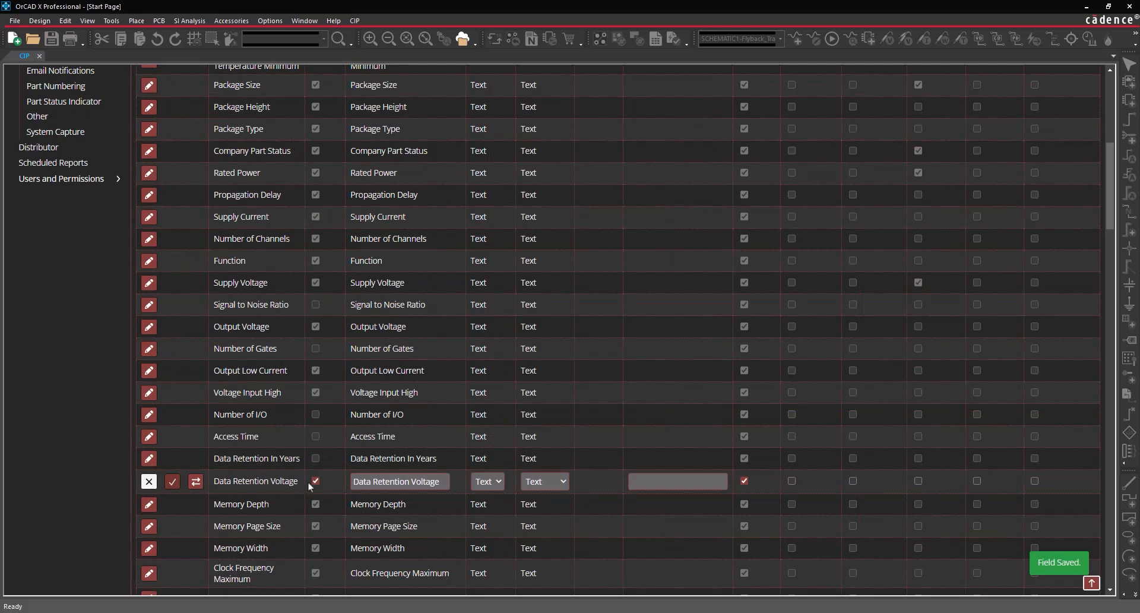
pyautogui.click(314, 481)
pyautogui.click(173, 481)
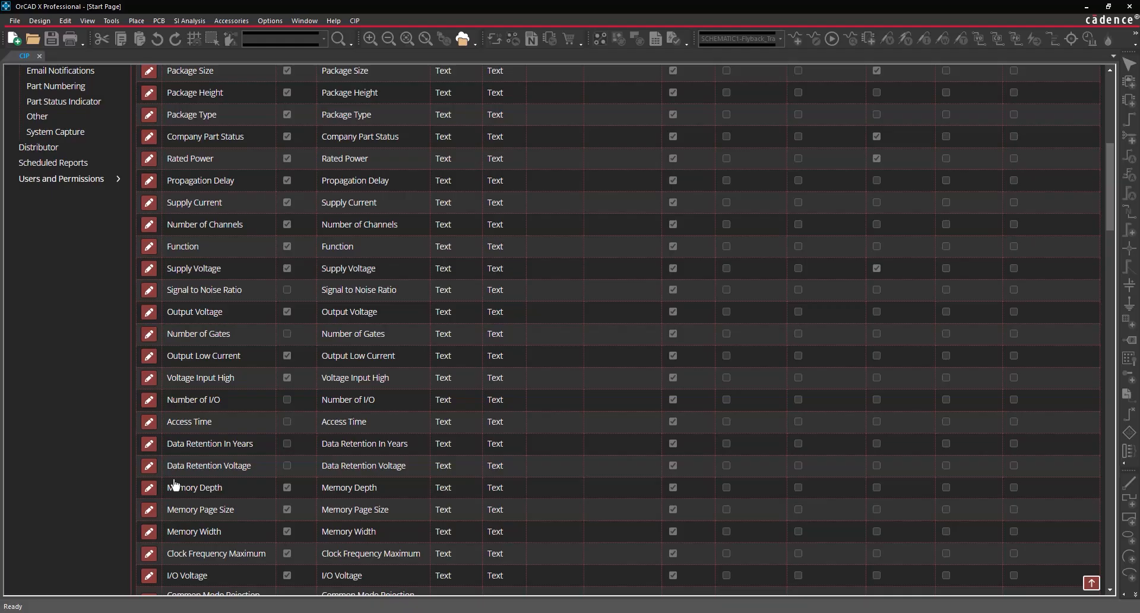
# Change the display name of the Part Type field in the ICs view to Category and save it
pyautogui.scroll(8, 257, 419)
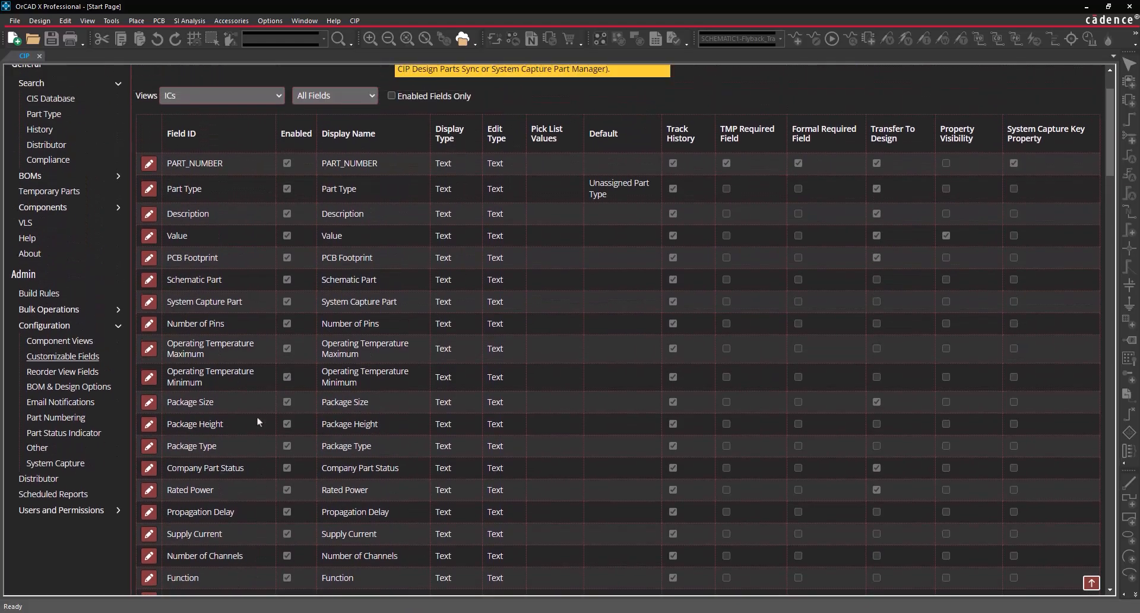
pyautogui.scroll(1, 258, 419)
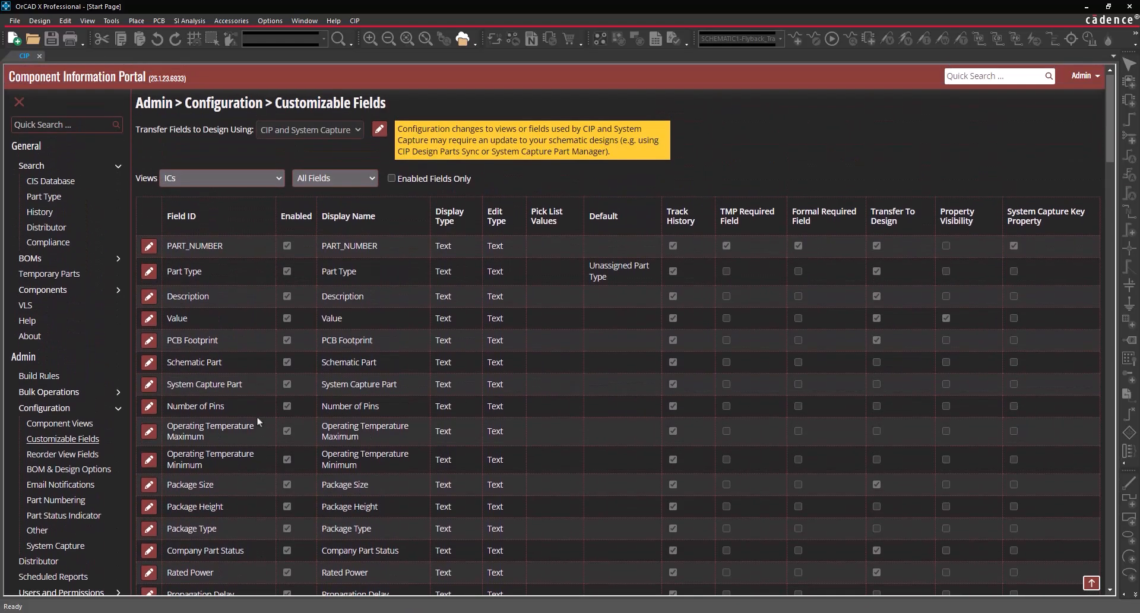
pyautogui.click(146, 273)
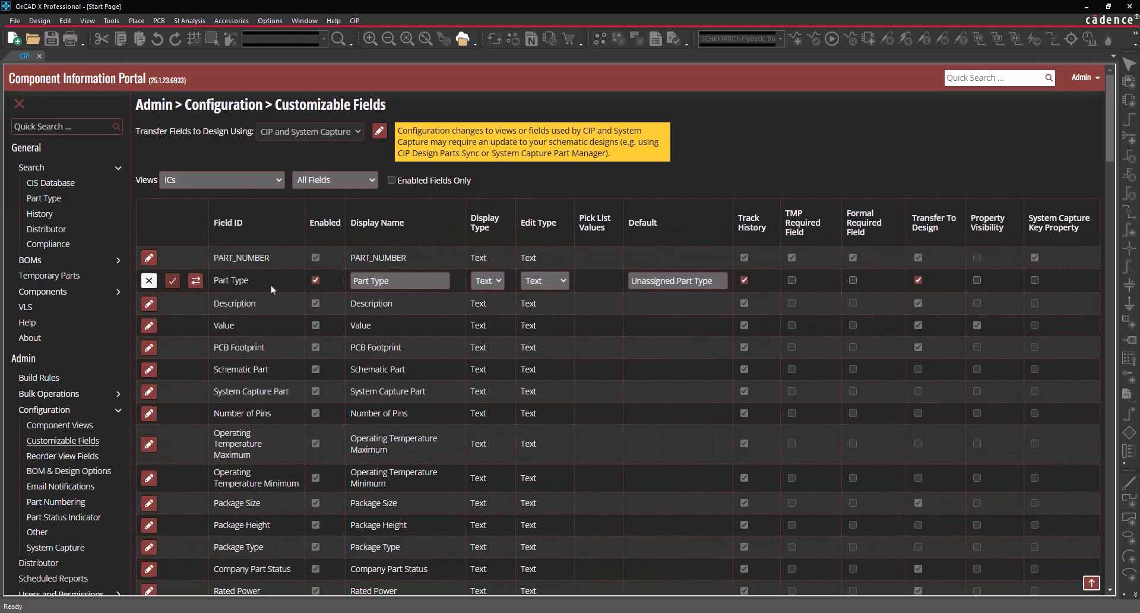
pyautogui.tripleClick(393, 281)
pyautogui.write('Category')
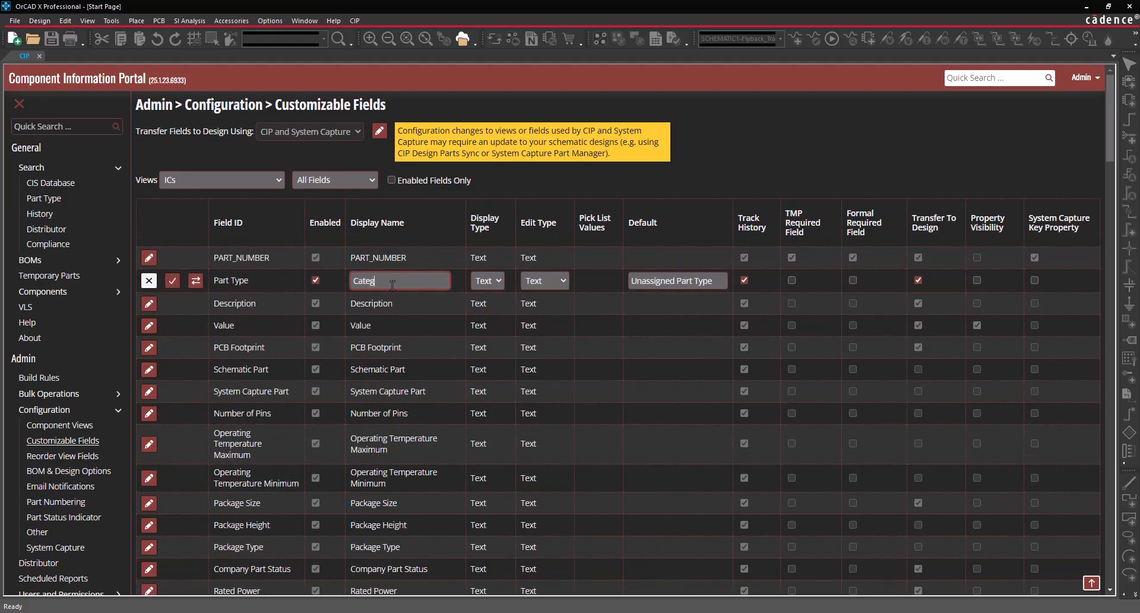
pyautogui.click(403, 269)
pyautogui.click(172, 280)
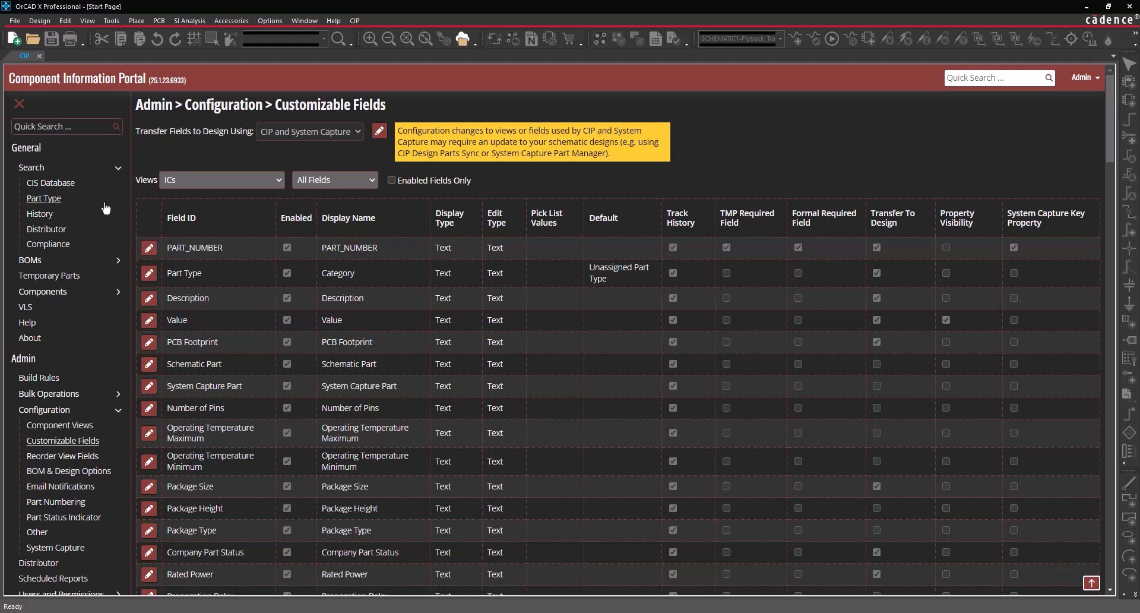
# Search the CIS database for parts whose Manufacturer PN contains MAX1953, and open the first match to review its component details
pyautogui.click(60, 184)
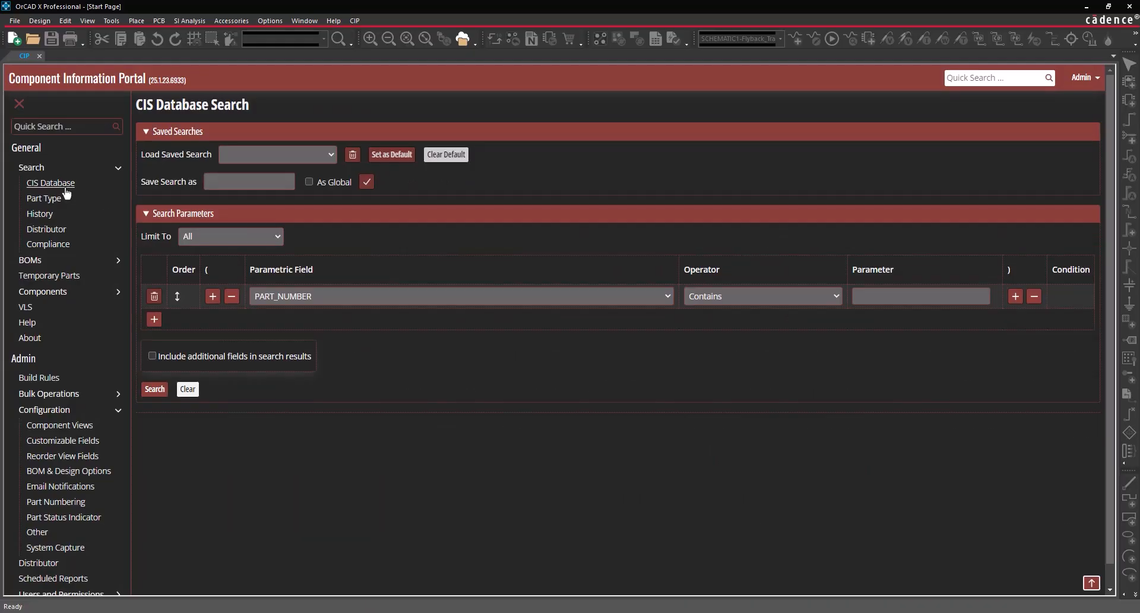
pyautogui.click(362, 296)
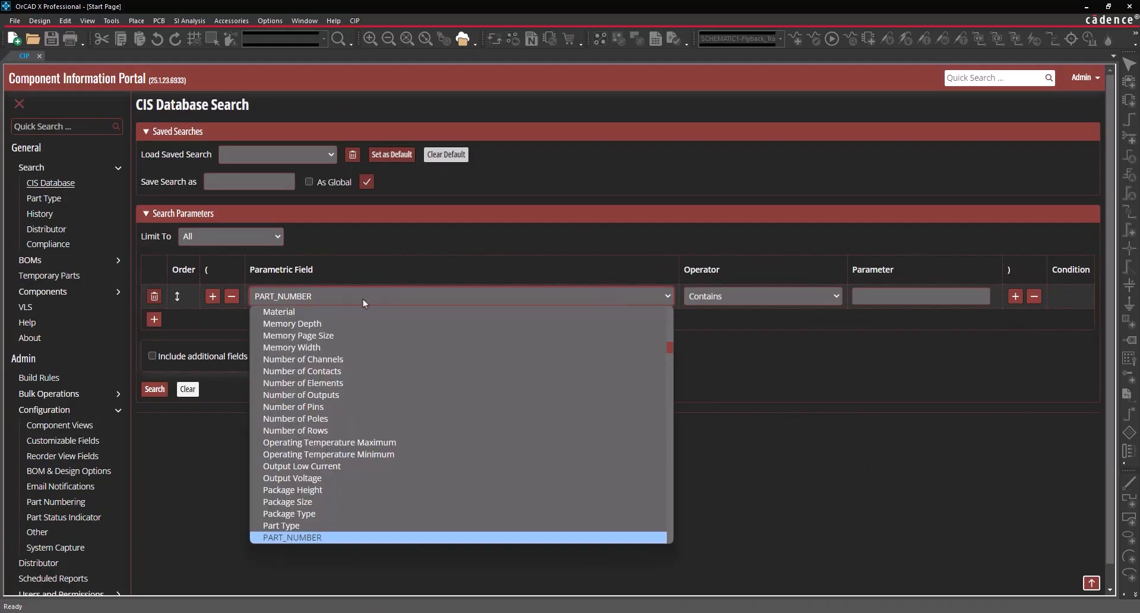
pyautogui.scroll(15, 358, 393)
pyautogui.scroll(-5, 359, 393)
pyautogui.scroll(-8, 359, 393)
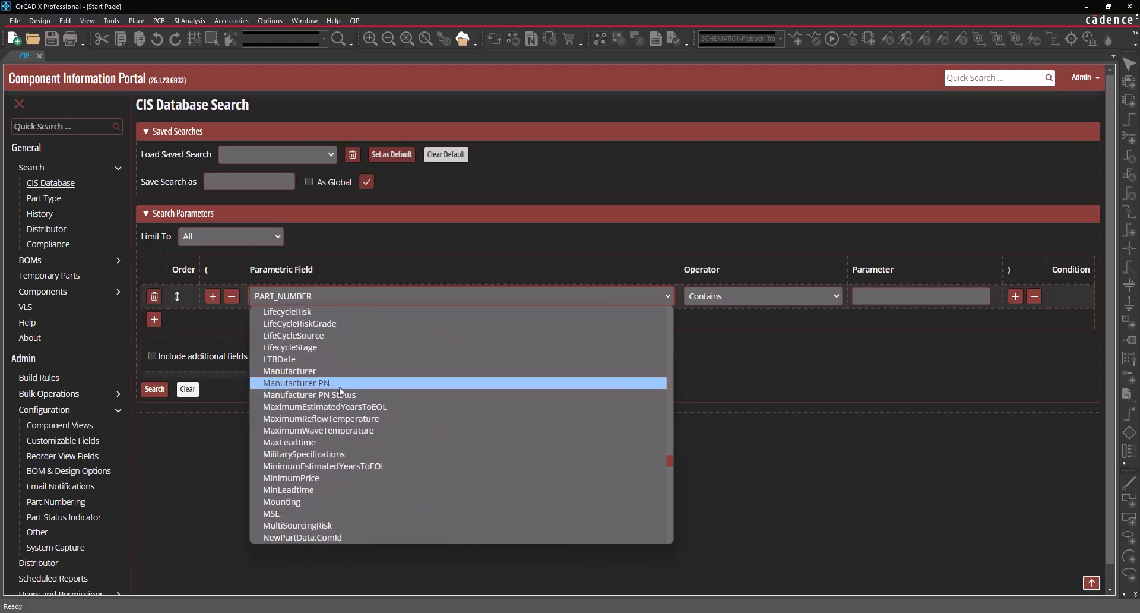
pyautogui.click(336, 386)
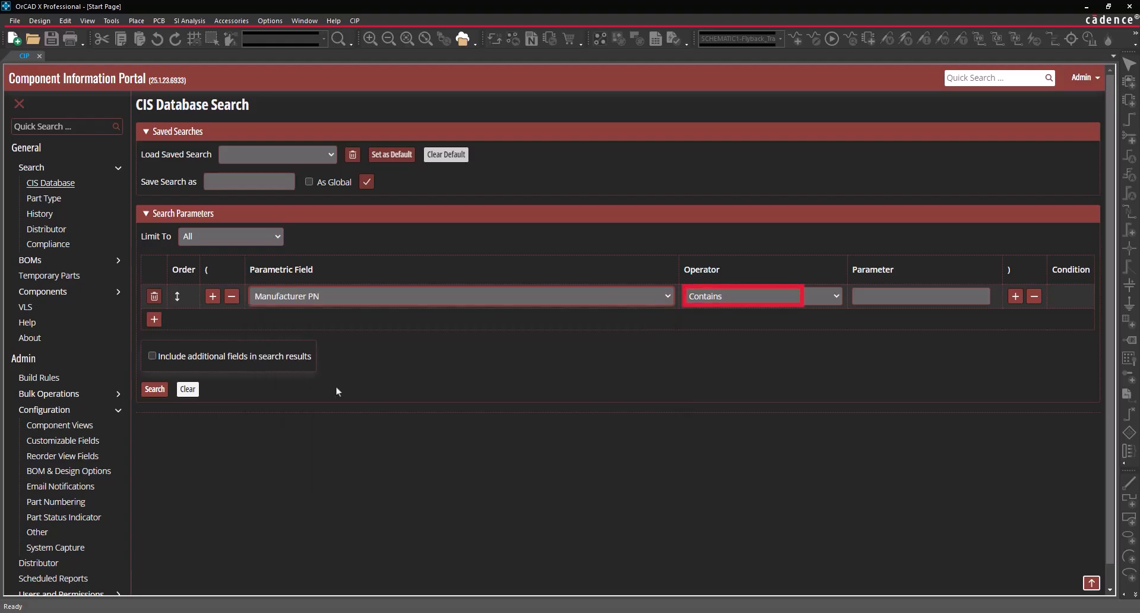
pyautogui.click(878, 296)
pyautogui.write('MAX1953')
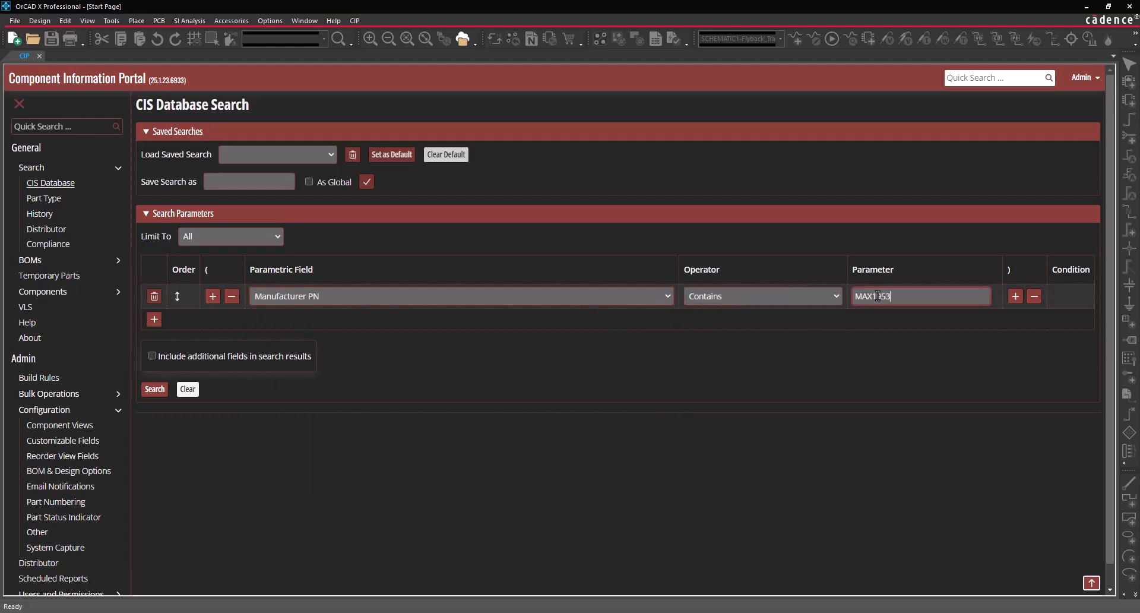
pyautogui.click(836, 318)
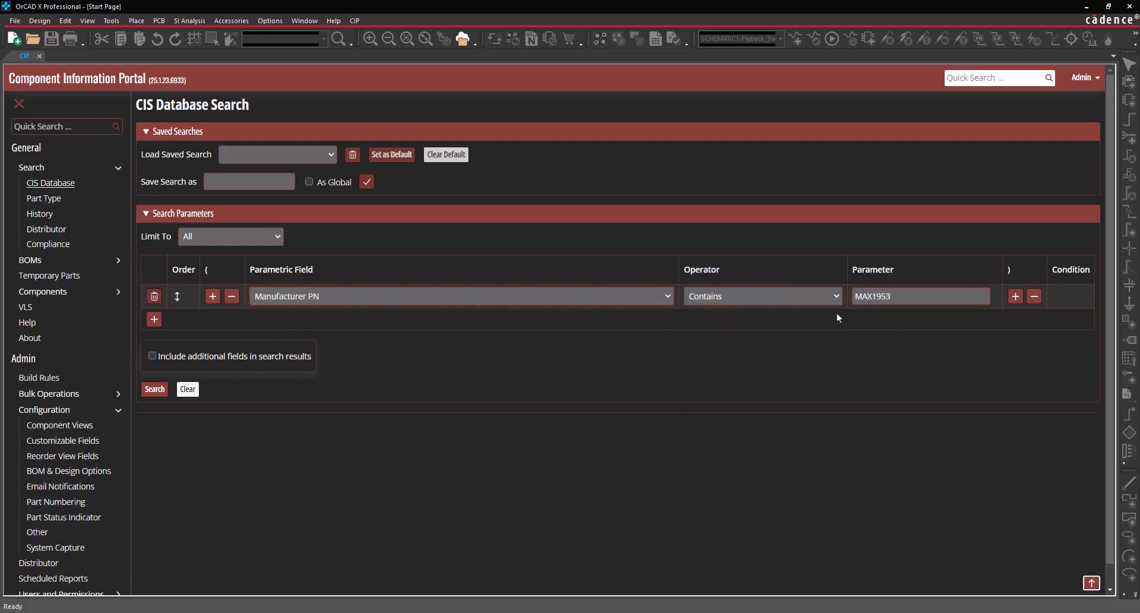
pyautogui.click(162, 389)
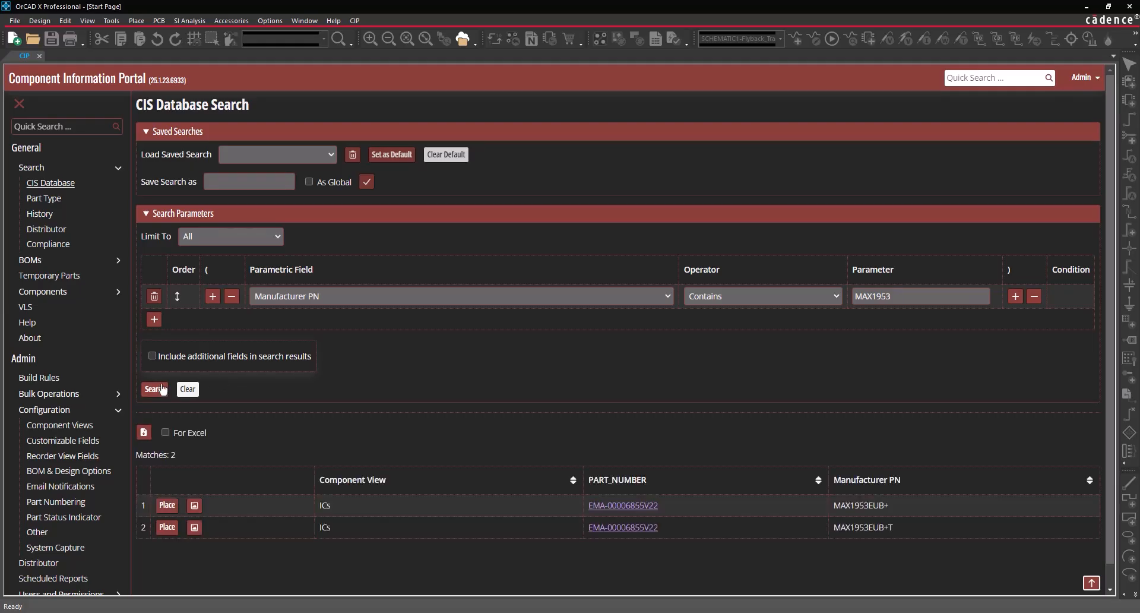
pyautogui.click(606, 505)
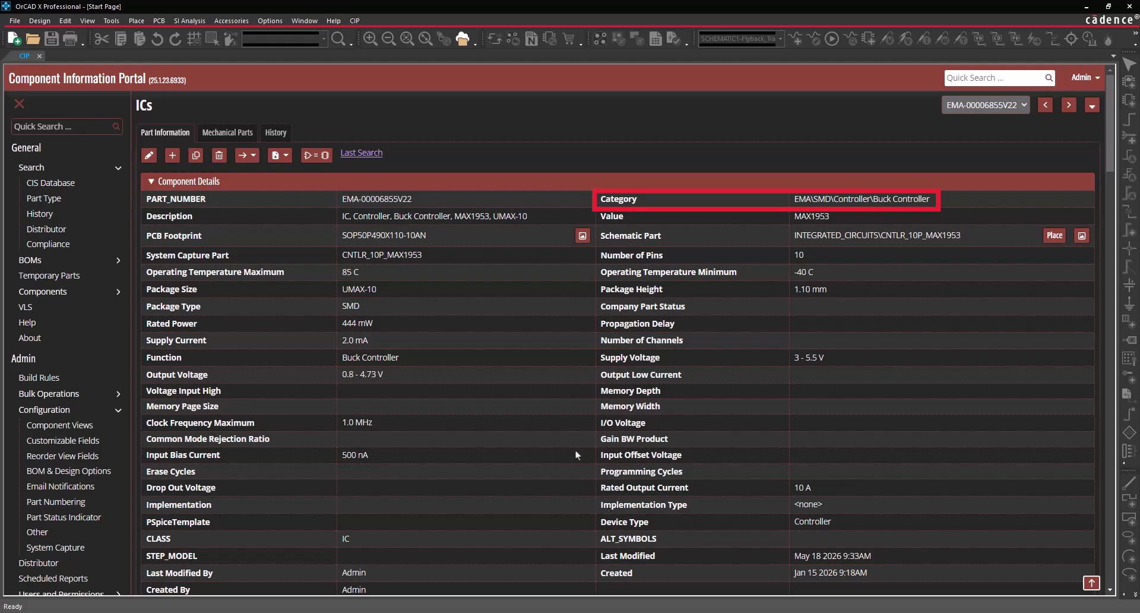
pyautogui.scroll(-1, 575, 455)
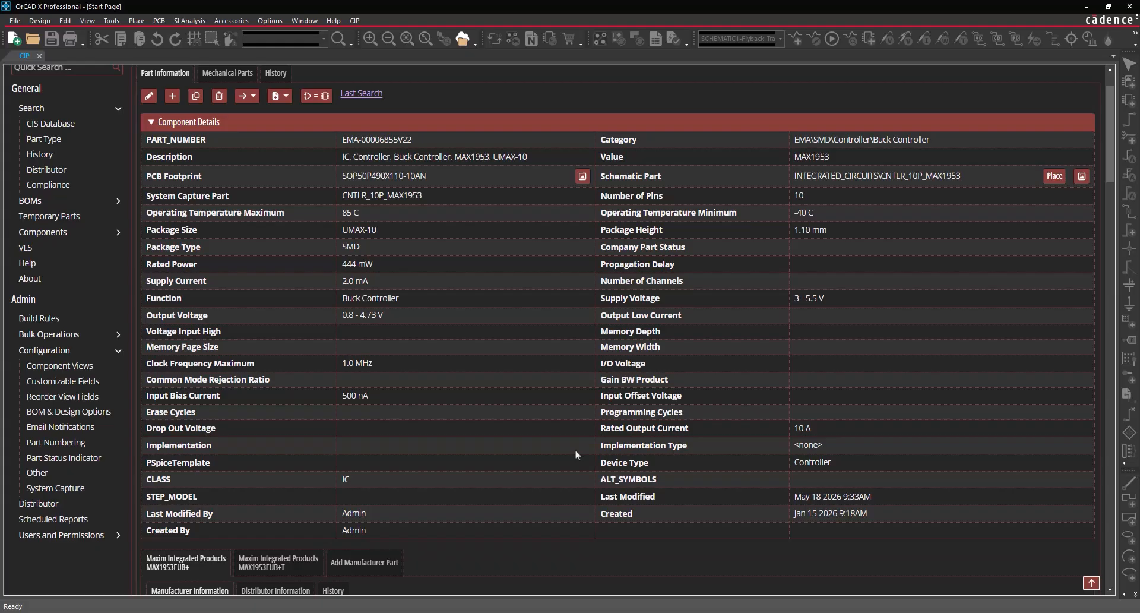
# In the customizable fields of the ICs view, enable UserField01 and set its display name to Mounting Type
pyautogui.click(84, 381)
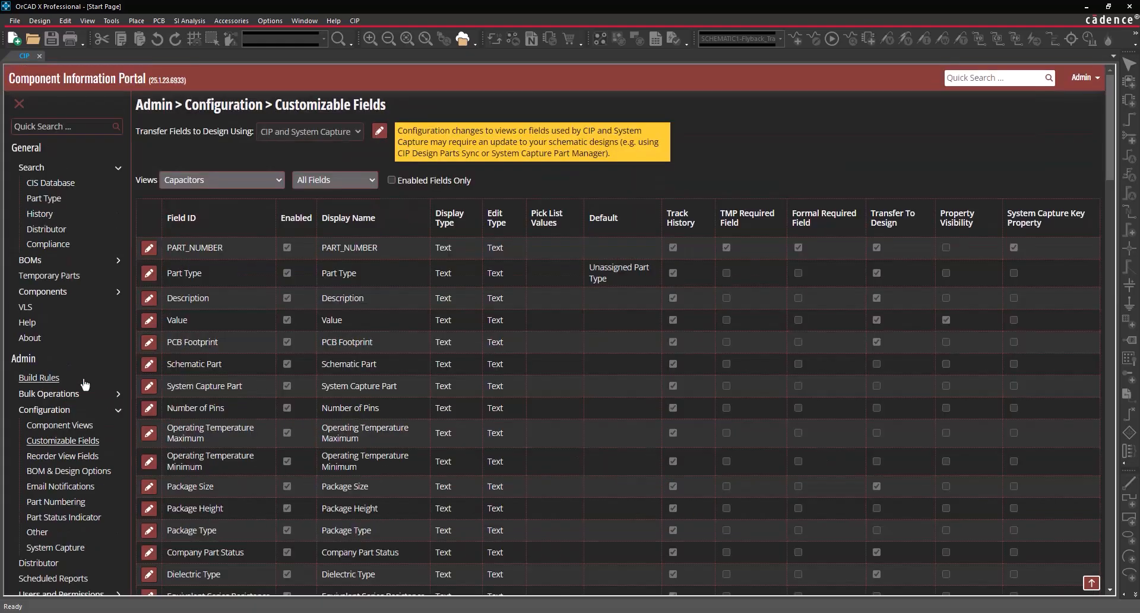
pyautogui.click(219, 182)
pyautogui.click(194, 255)
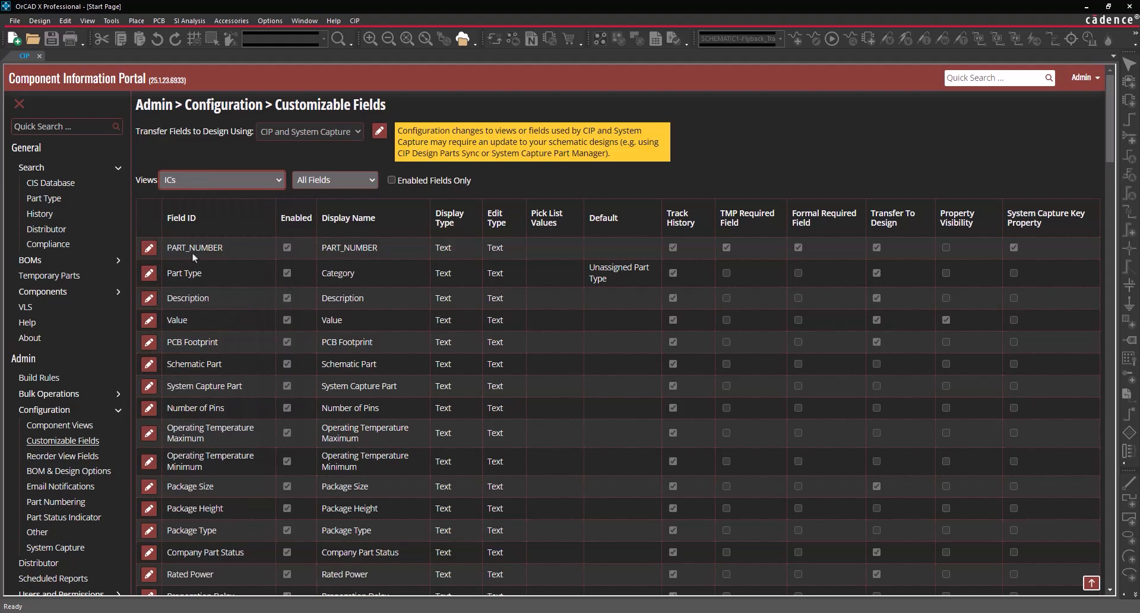
pyautogui.scroll(-15, 218, 319)
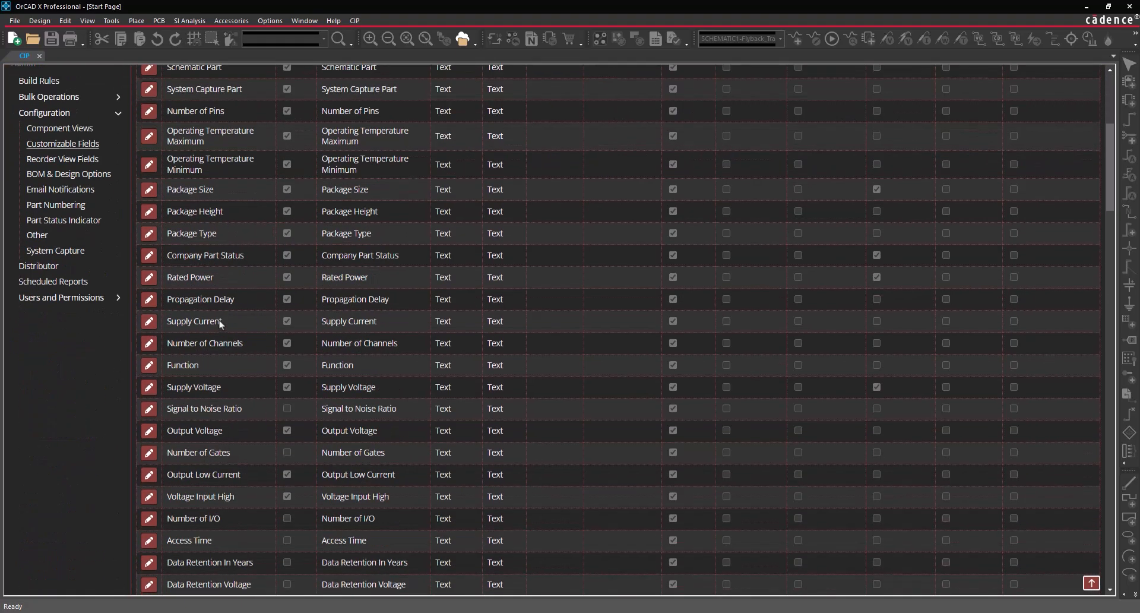
pyautogui.scroll(-3, 220, 324)
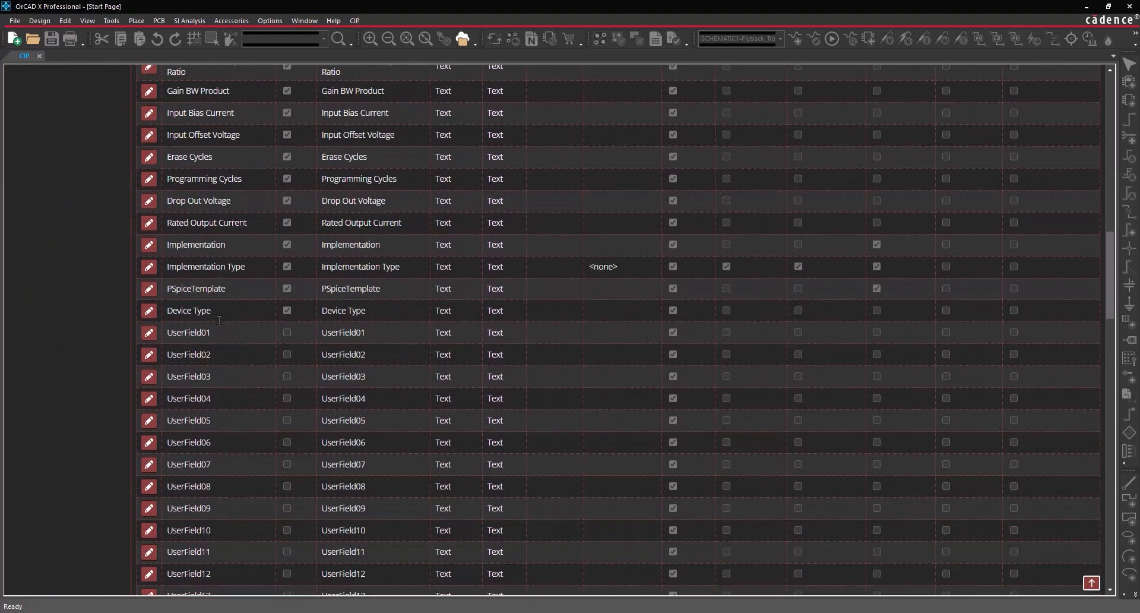
pyautogui.click(149, 333)
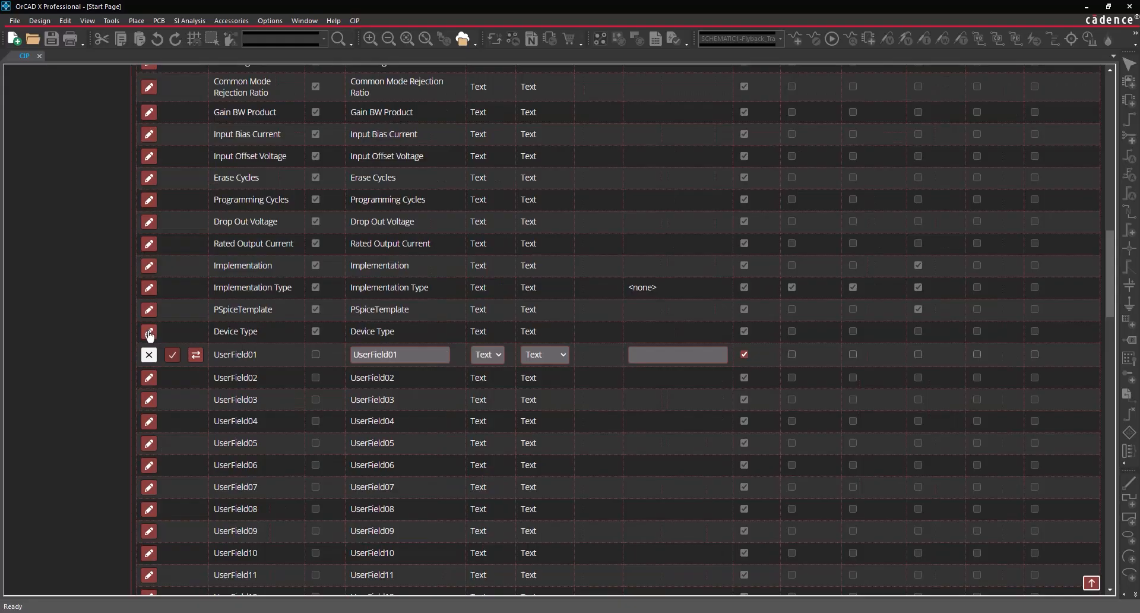
pyautogui.click(315, 354)
pyautogui.click(379, 354)
pyautogui.doubleClick(380, 354)
pyautogui.write('Mountin')
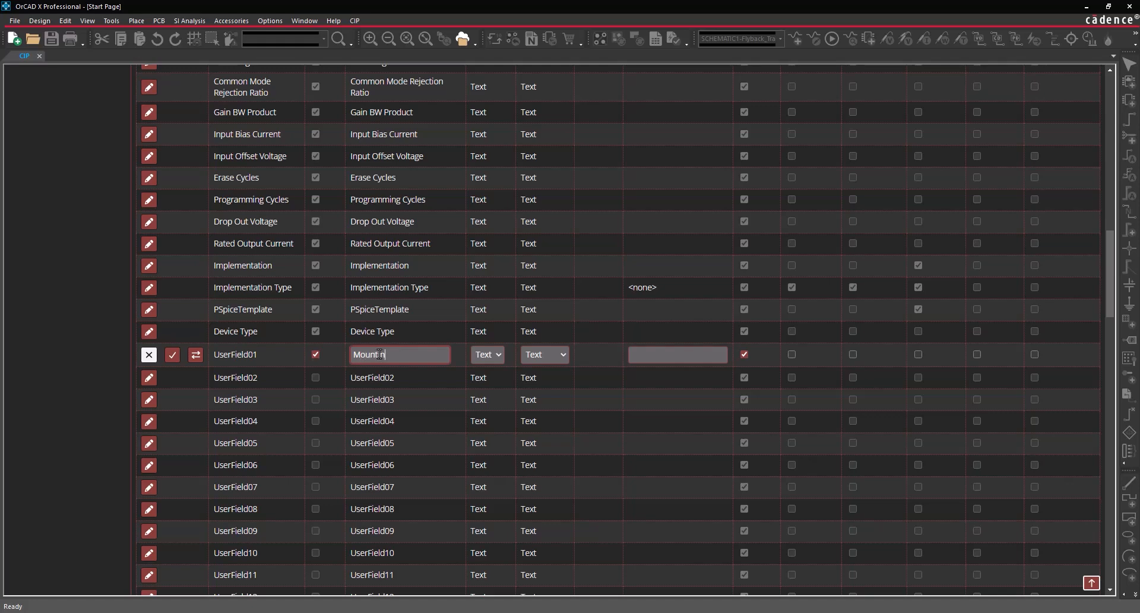
pyautogui.write('g Type')
# Give UserField01 the default value Surface Mount, enable its Transfer To Design option, and save the field
pyautogui.click(657, 355)
pyautogui.write('Surfa')
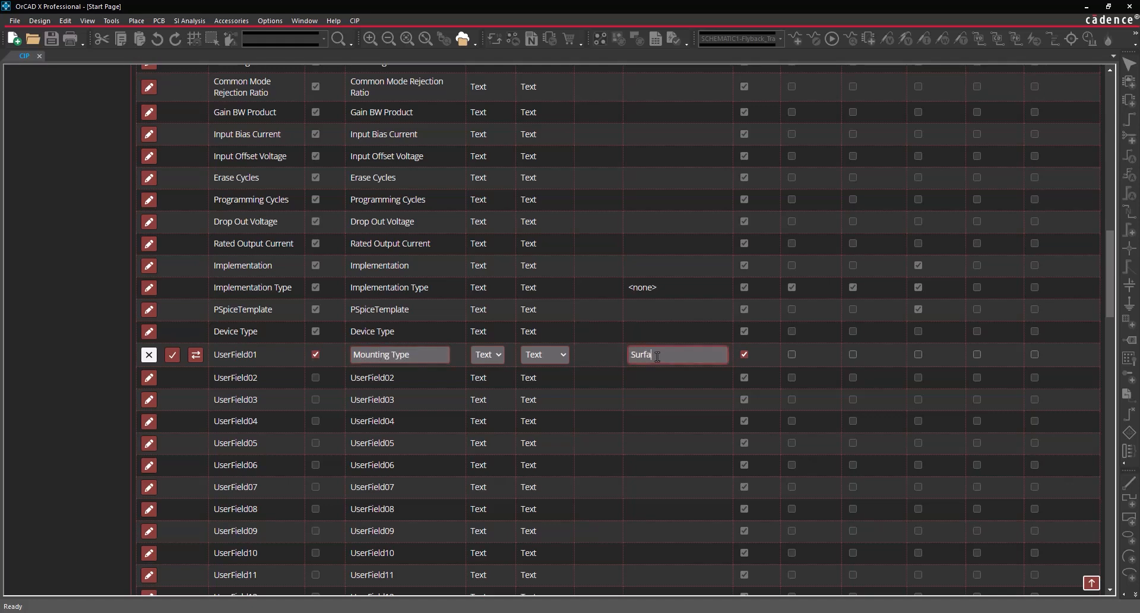
pyautogui.write('ce Mount')
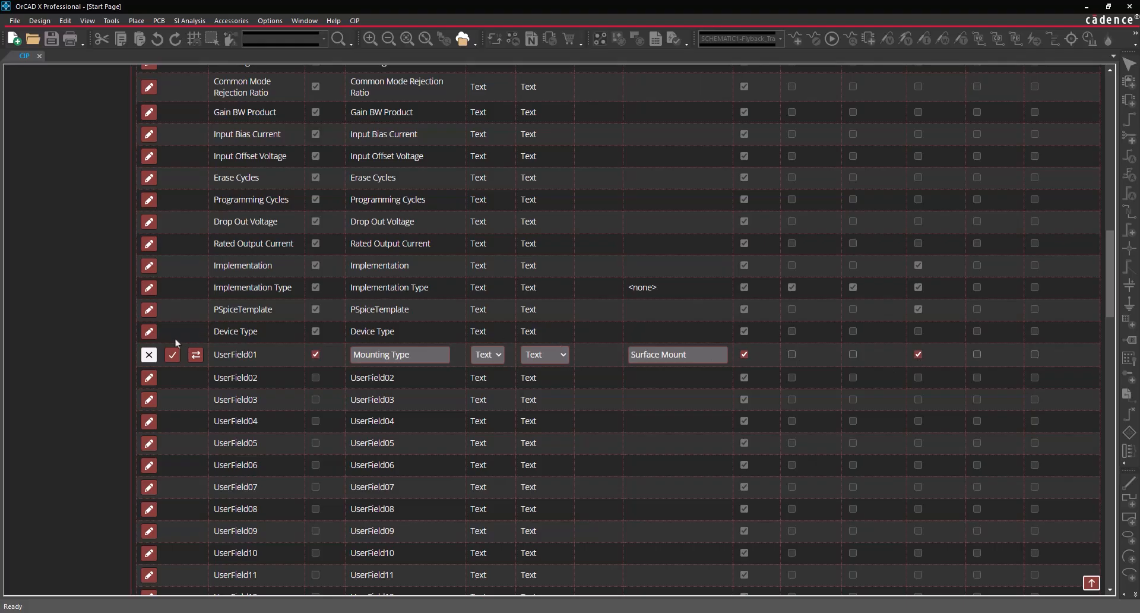
pyautogui.click(173, 358)
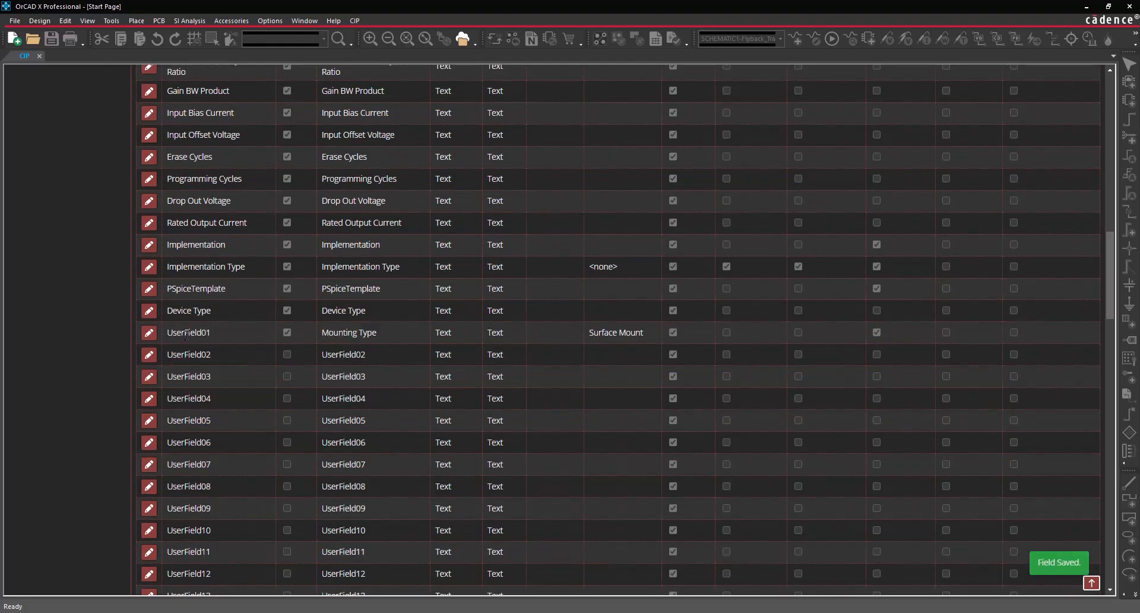
# Search the CIS database again for parts whose Manufacturer PN contains MAX1953
pyautogui.scroll(15, 188, 335)
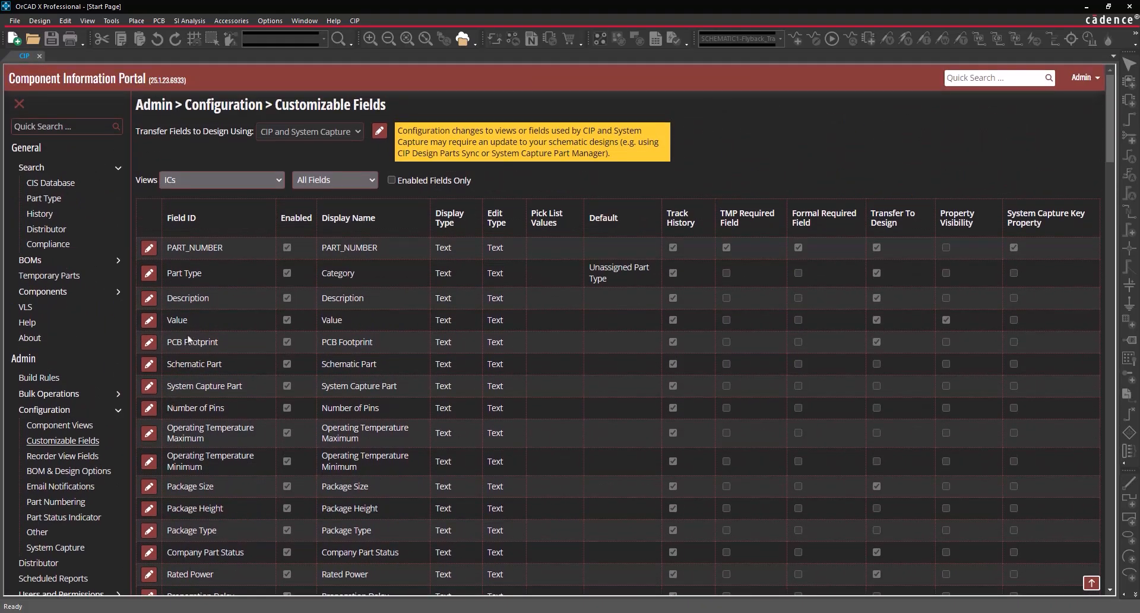
pyautogui.click(59, 186)
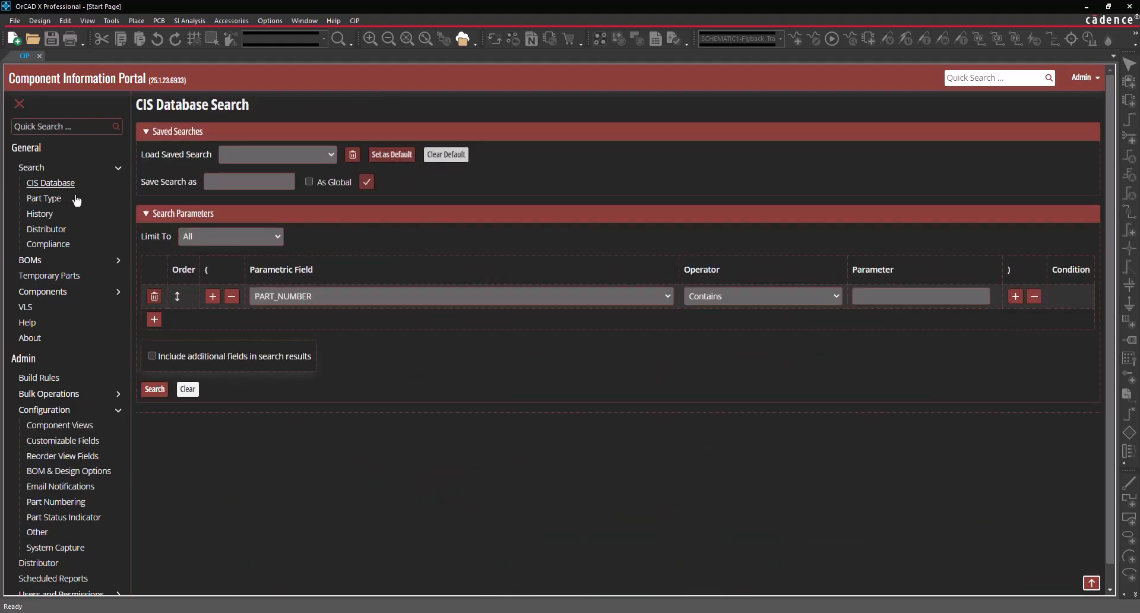
pyautogui.click(326, 291)
pyautogui.scroll(-20, 329, 429)
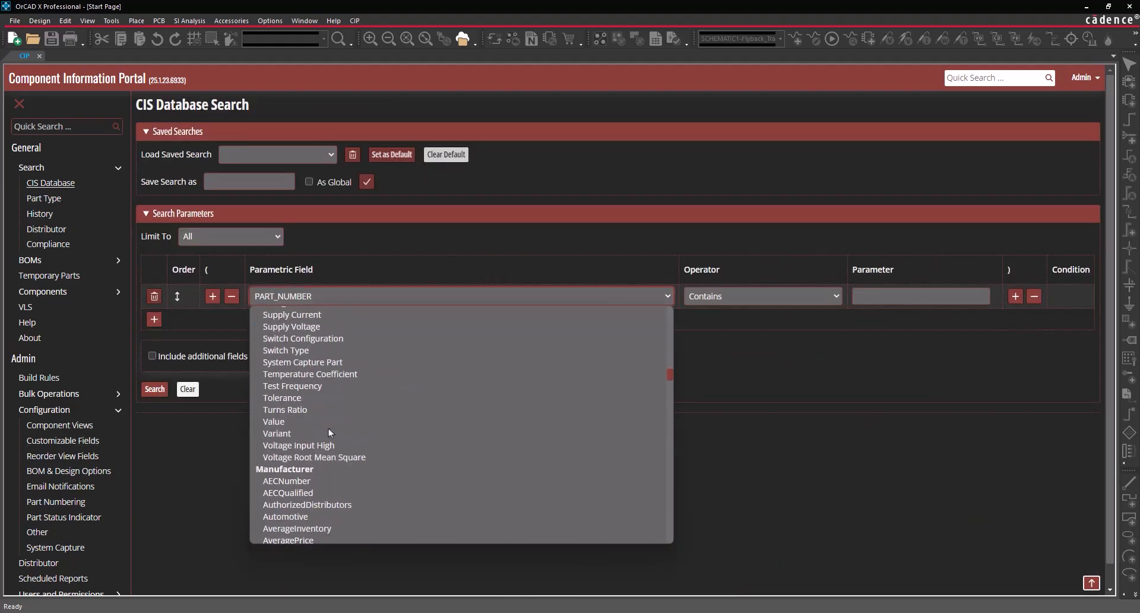
pyautogui.scroll(-10, 329, 429)
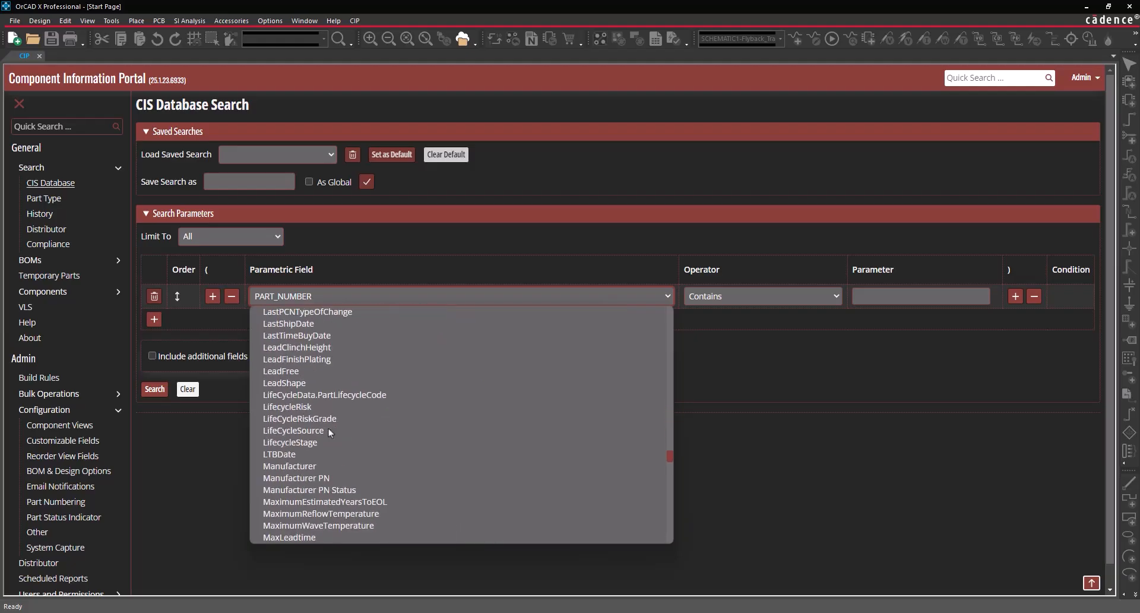
pyautogui.click(326, 474)
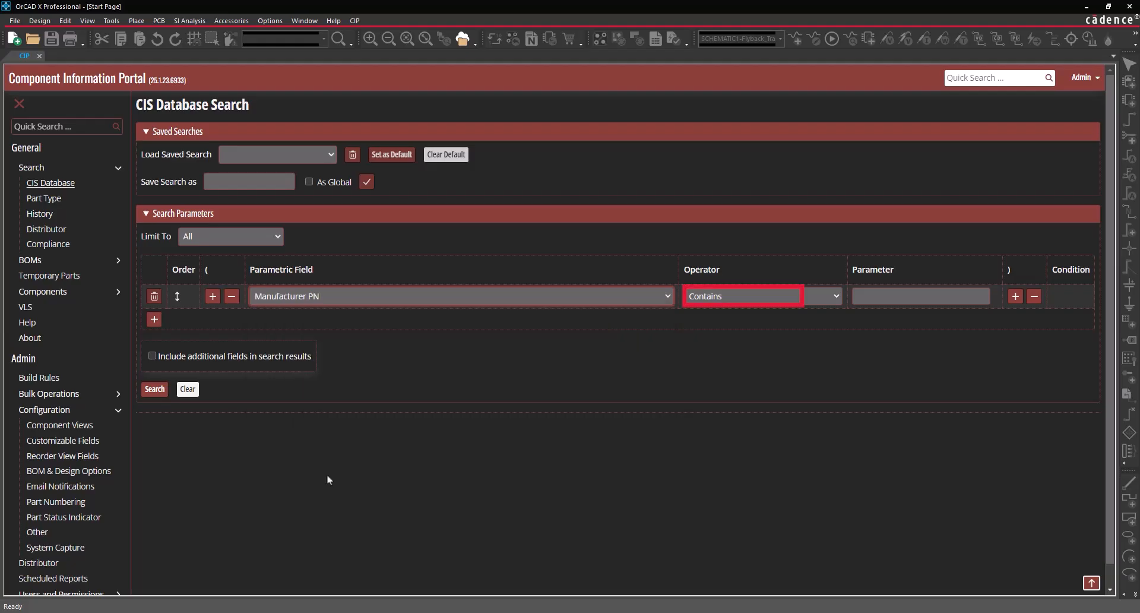
pyautogui.click(884, 299)
pyautogui.write('M')
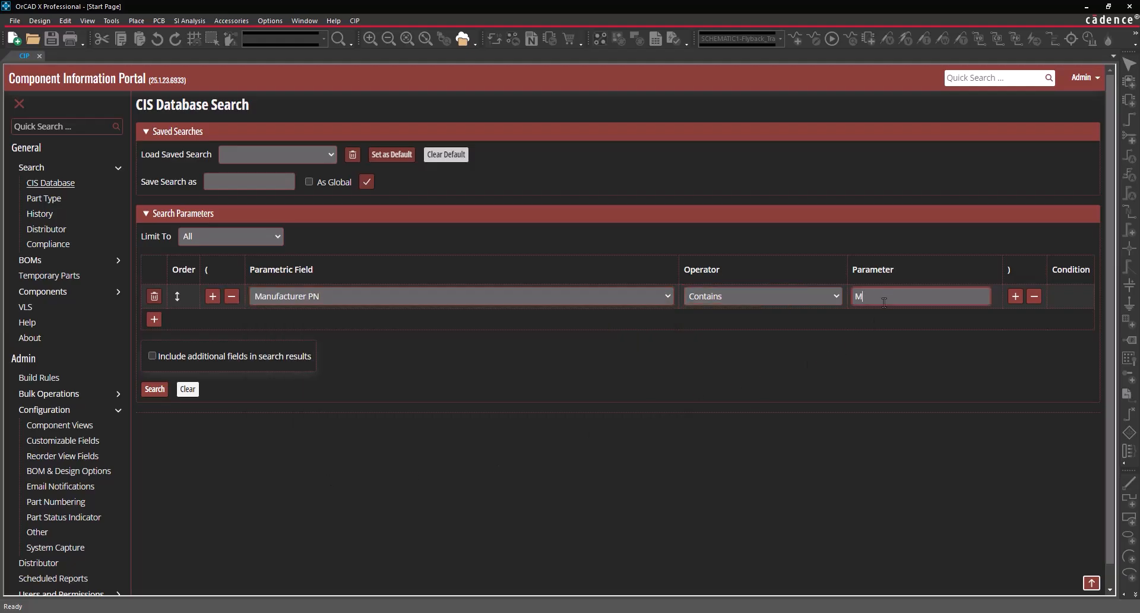
pyautogui.write('AX1953')
pyautogui.click(149, 390)
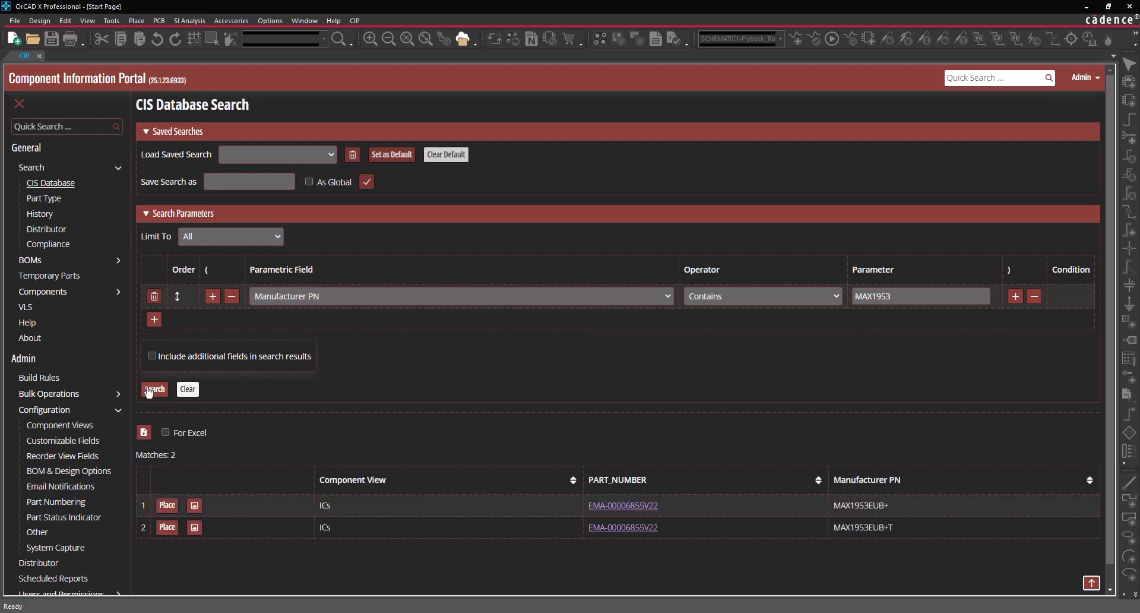
# Open the MAX1953EUB+ part and check its component details for the Mounting Type field
pyautogui.click(630, 508)
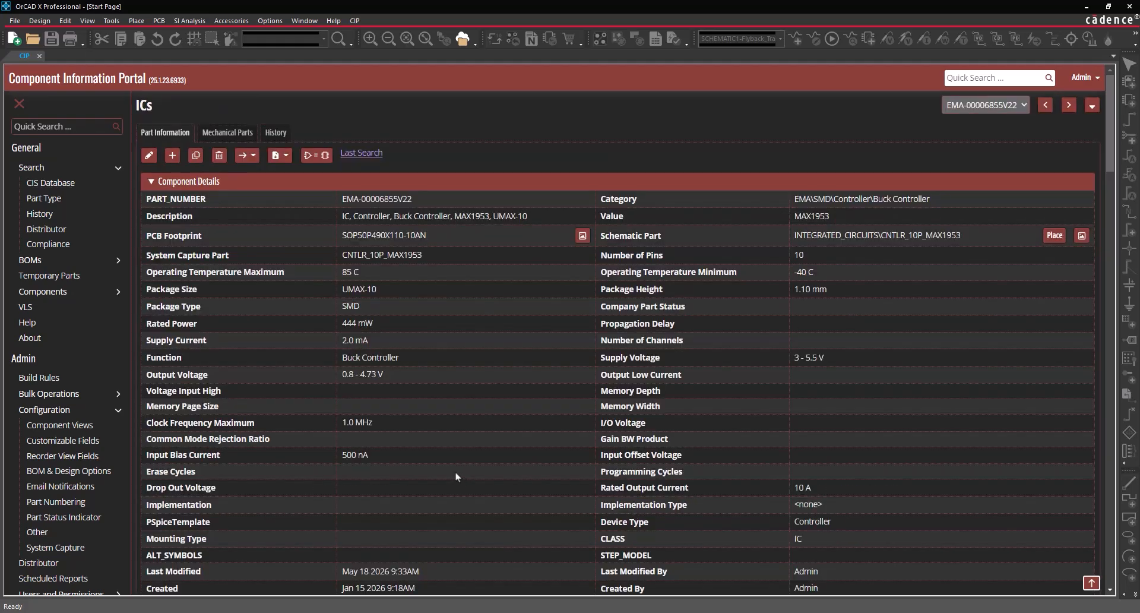
pyautogui.scroll(-2, 455, 471)
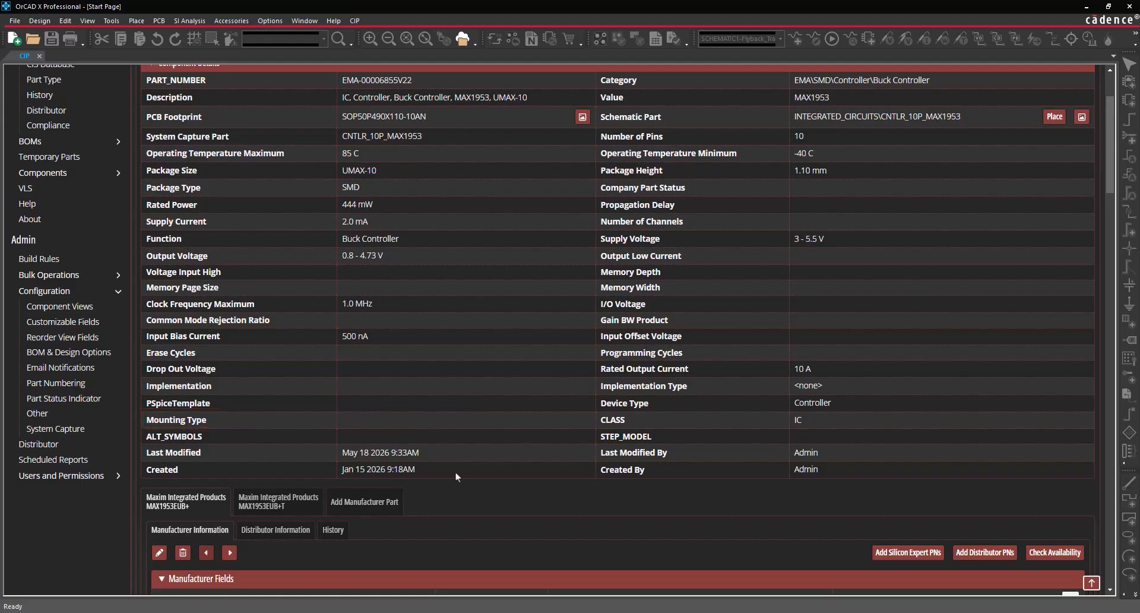
pyautogui.scroll(2, 454, 472)
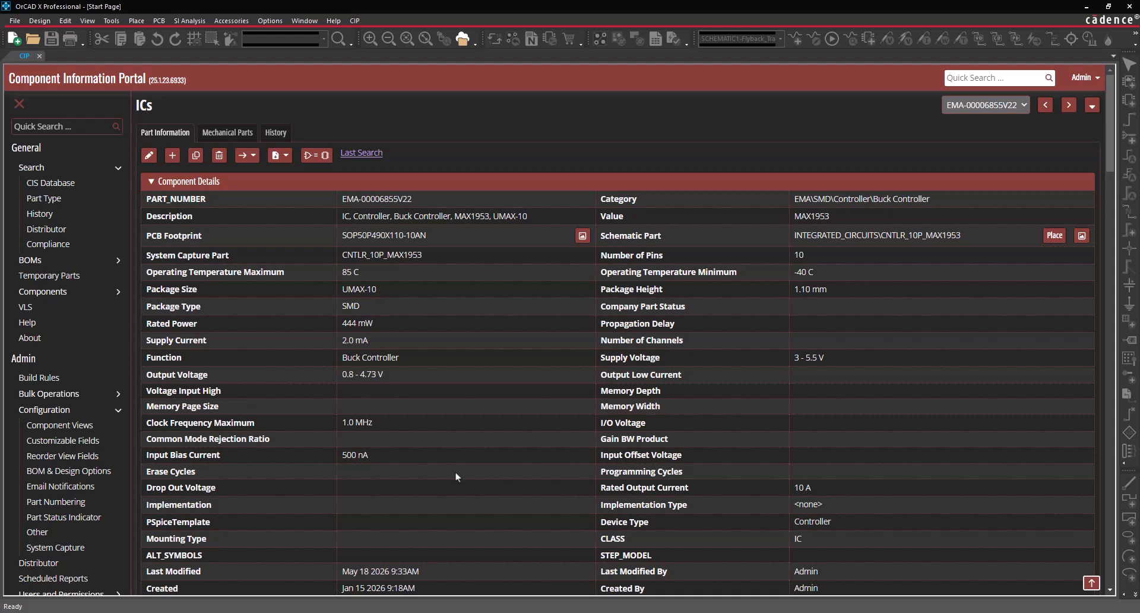
# Open the field reordering configuration for the ICs view
pyautogui.click(83, 457)
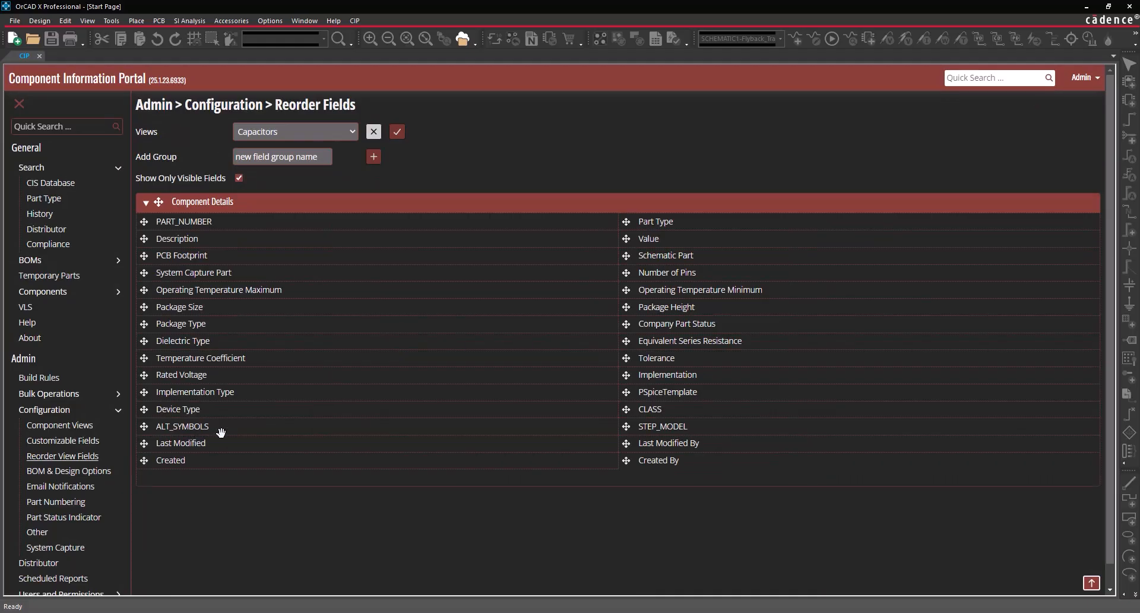
pyautogui.click(311, 131)
pyautogui.click(282, 196)
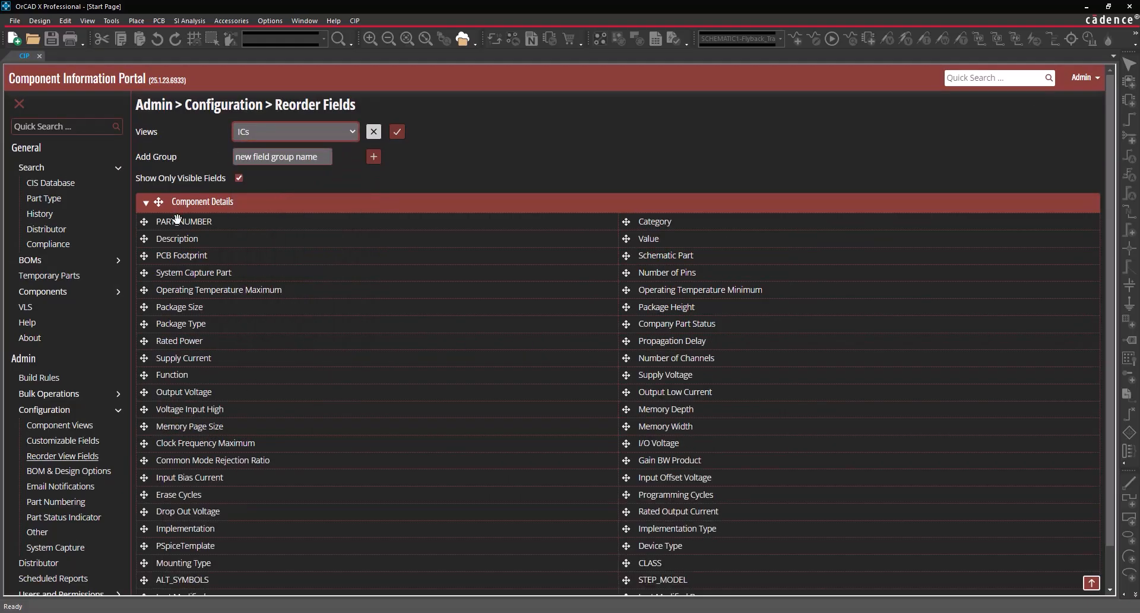
# Move the PART_NUMBER field after Value in the Component Details group, and return it to the first place
pyautogui.moveTo(177, 219); pyautogui.dragTo(726, 230)
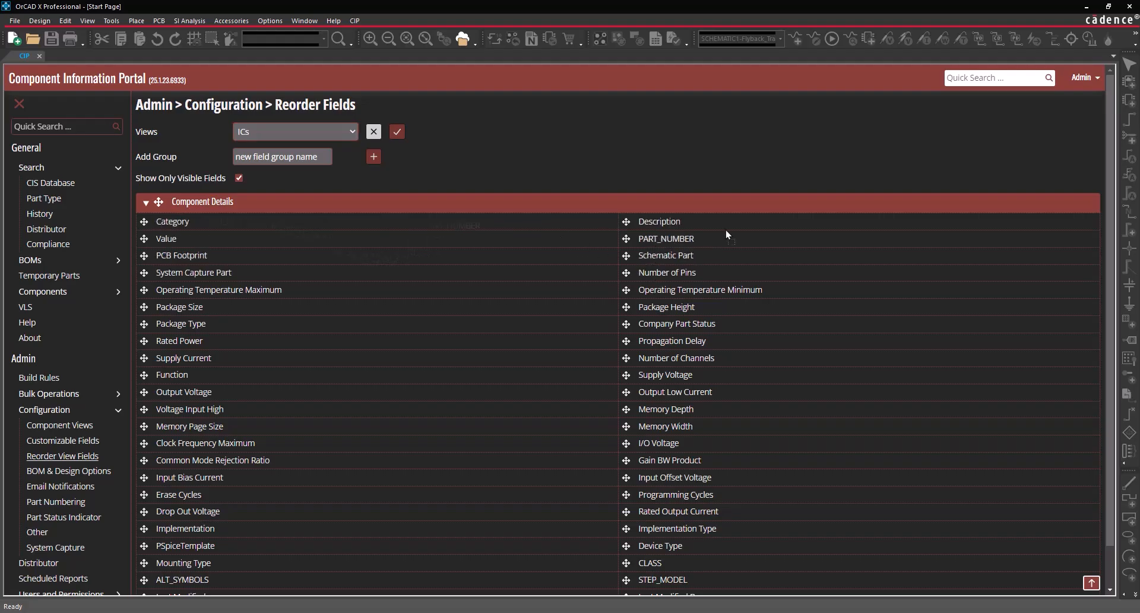
pyautogui.moveTo(726, 234); pyautogui.dragTo(418, 221)
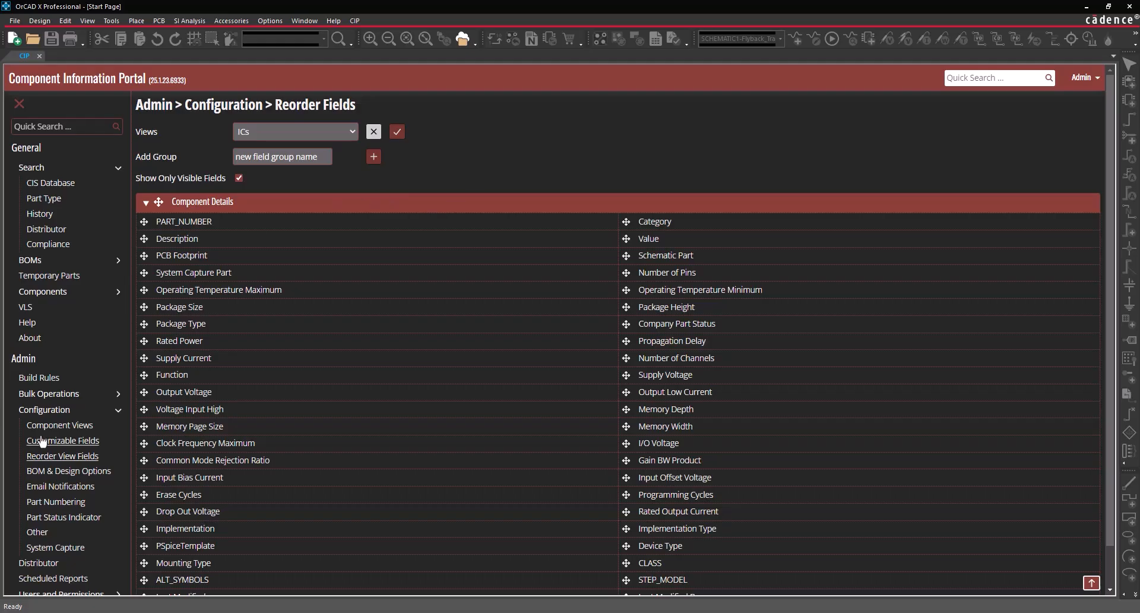
# Add a view named Polarized Capacitors to the CIP_Capacitors table in the component views configuration and save the table
pyautogui.click(64, 427)
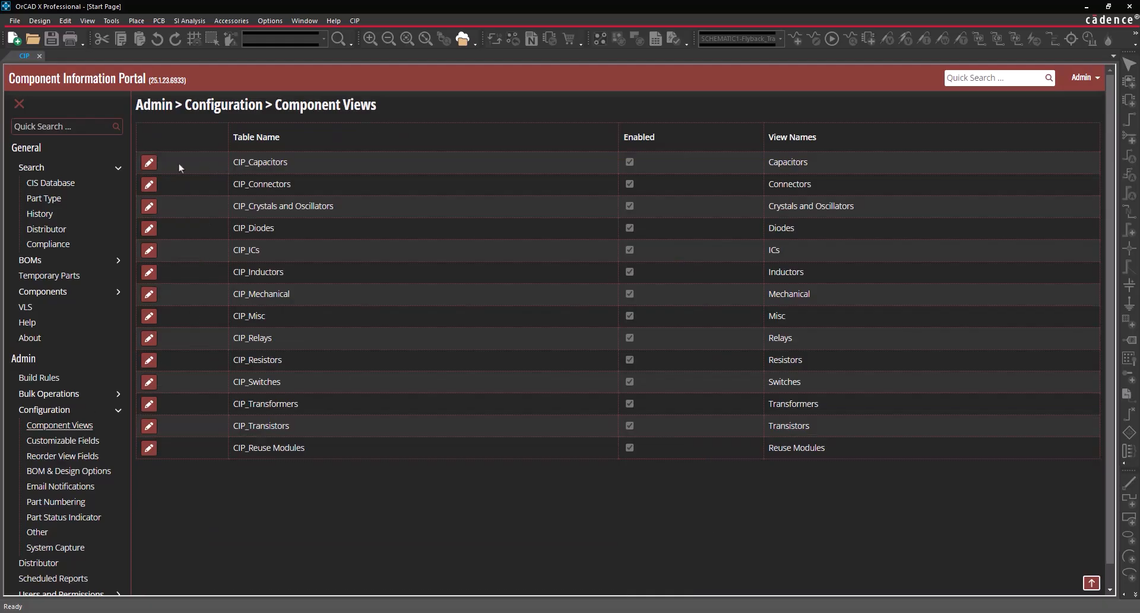
pyautogui.click(153, 163)
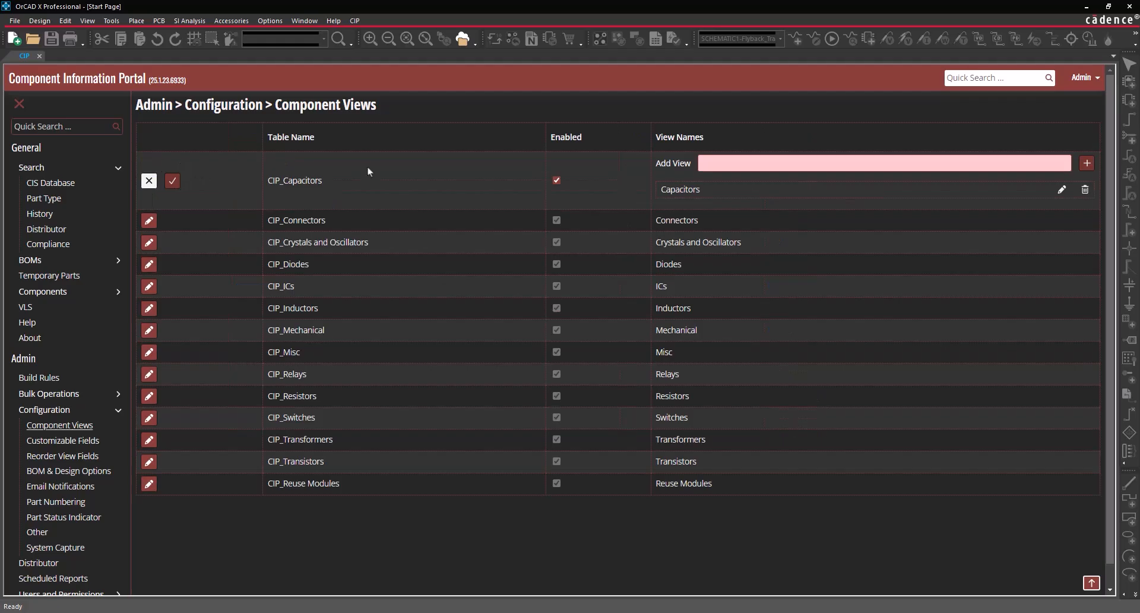
pyautogui.click(739, 162)
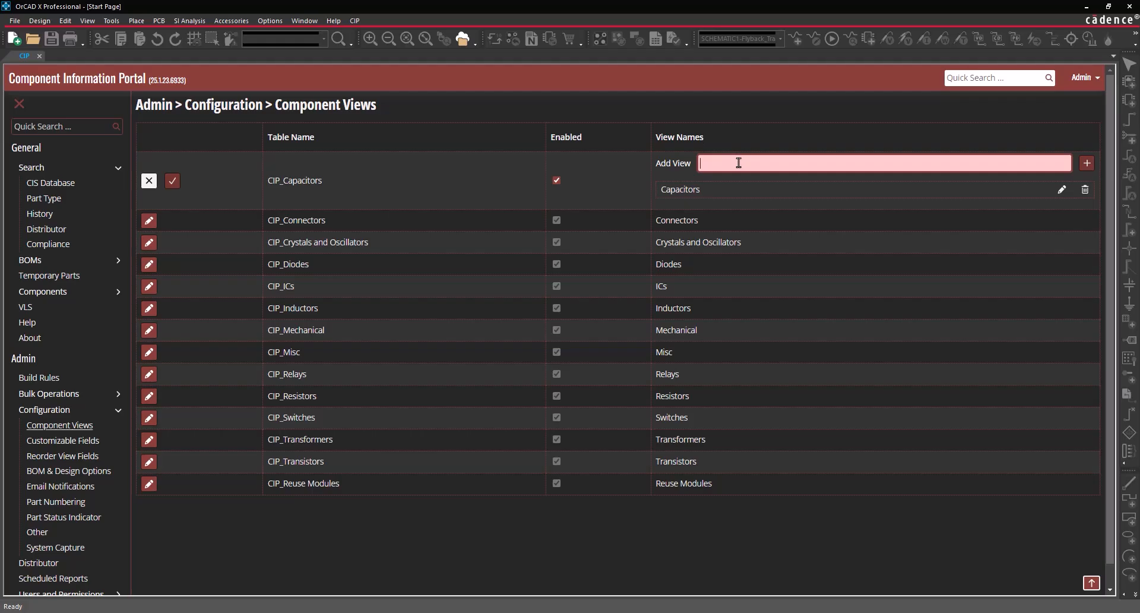
pyautogui.write('Polarized')
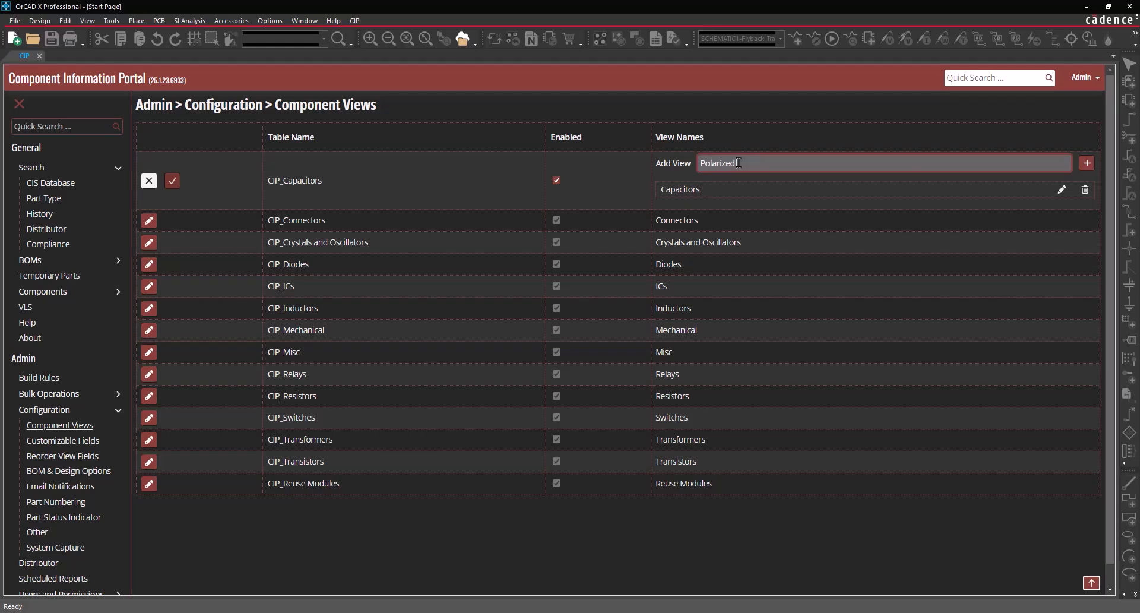
pyautogui.write(' Capacitors')
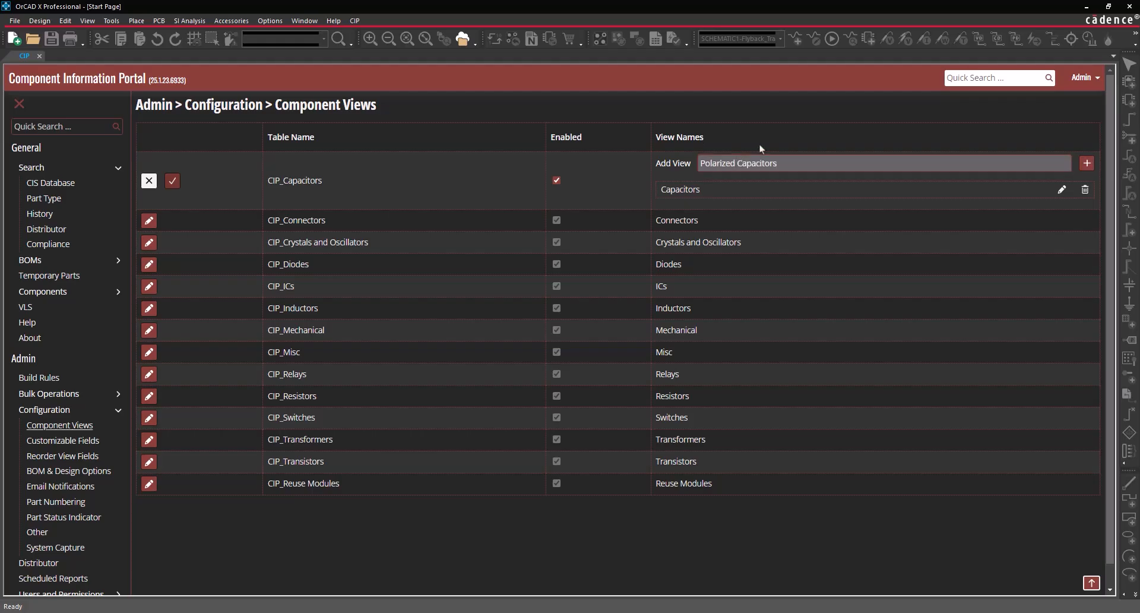
pyautogui.click(1087, 164)
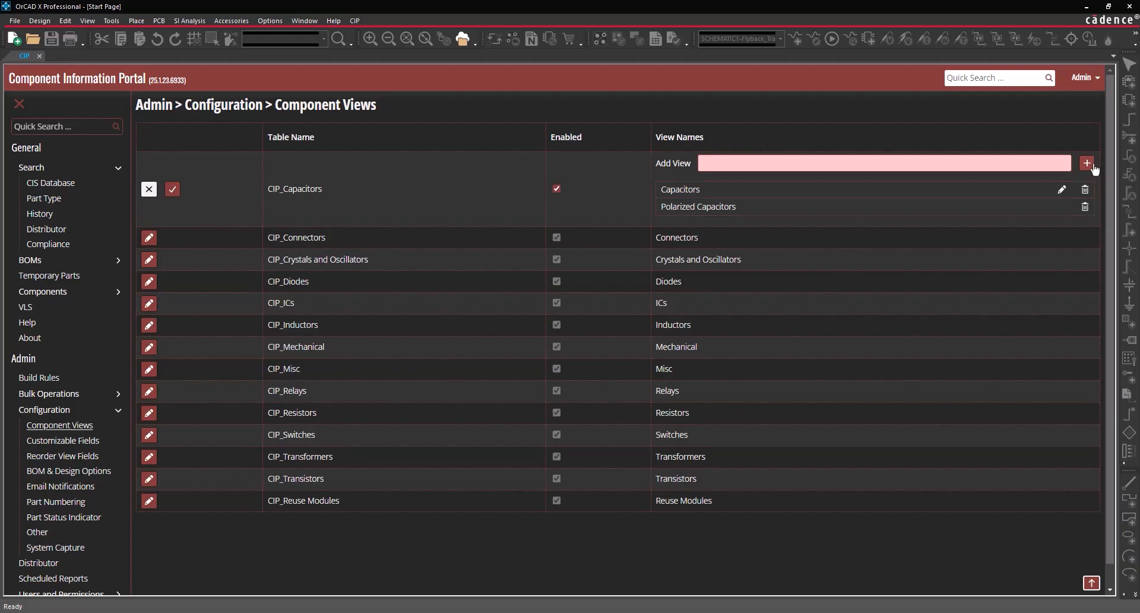
pyautogui.click(178, 191)
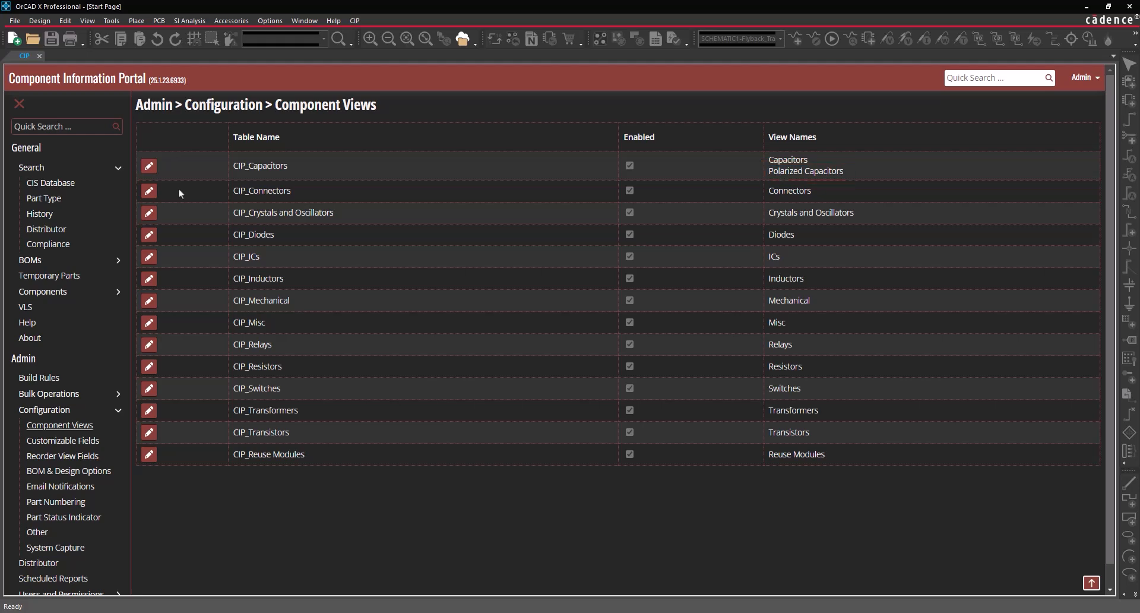
# Check the list of component categories for the Polarized Capacitors view, and collapse the list again
pyautogui.click(119, 293)
pyautogui.scroll(-1, 119, 293)
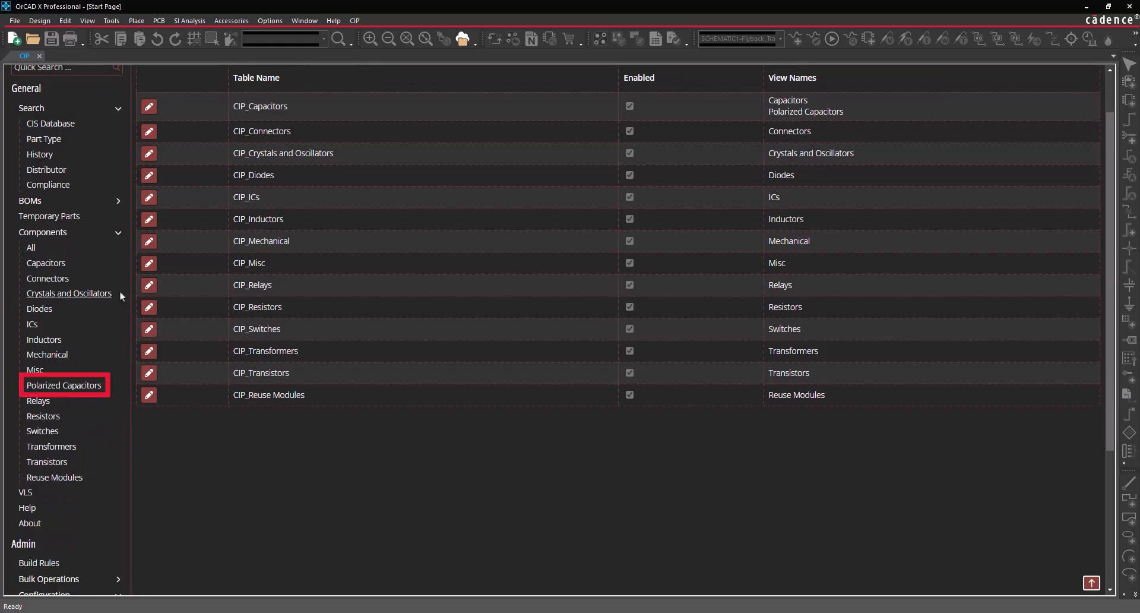
pyautogui.scroll(1, 120, 291)
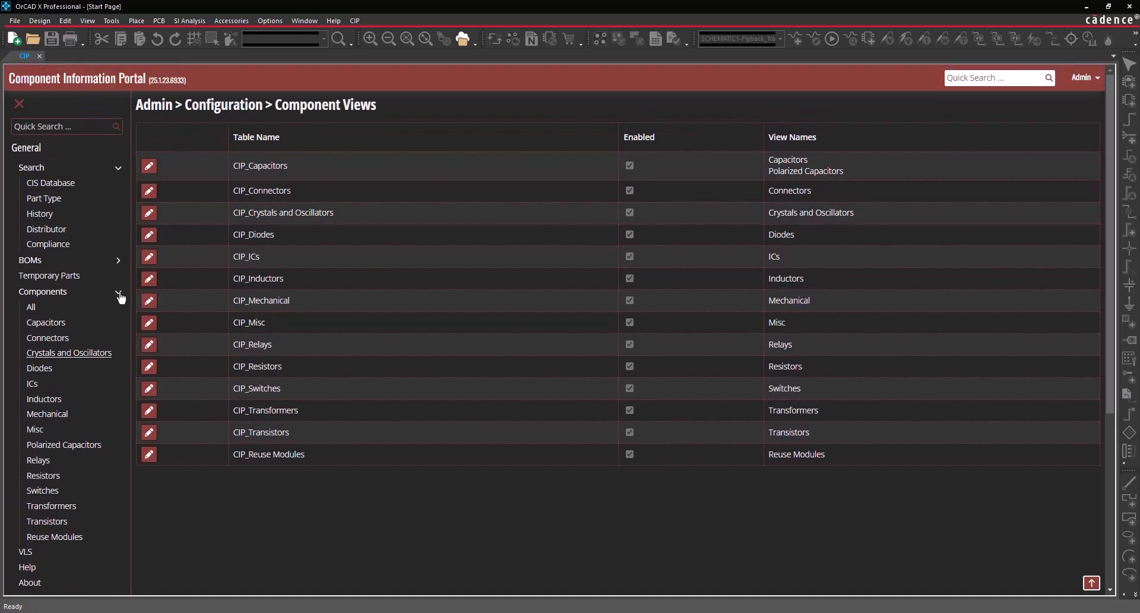
pyautogui.click(120, 292)
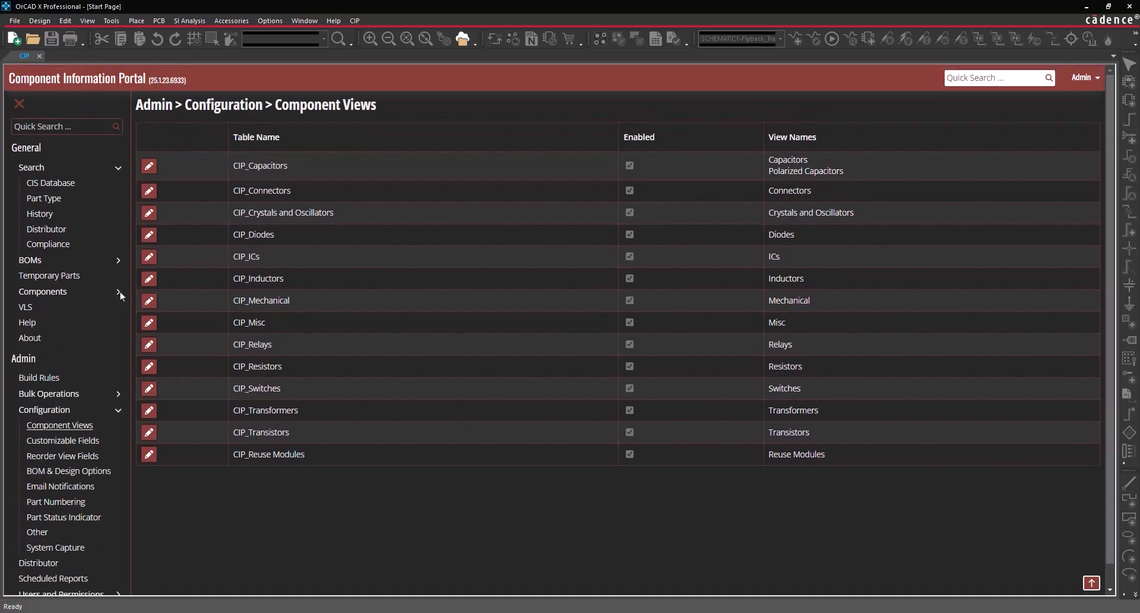
# Delete the Polarized Capacitors view from the CIP_Capacitors table, reassign its parts to Capacitors, and save the table
pyautogui.click(148, 166)
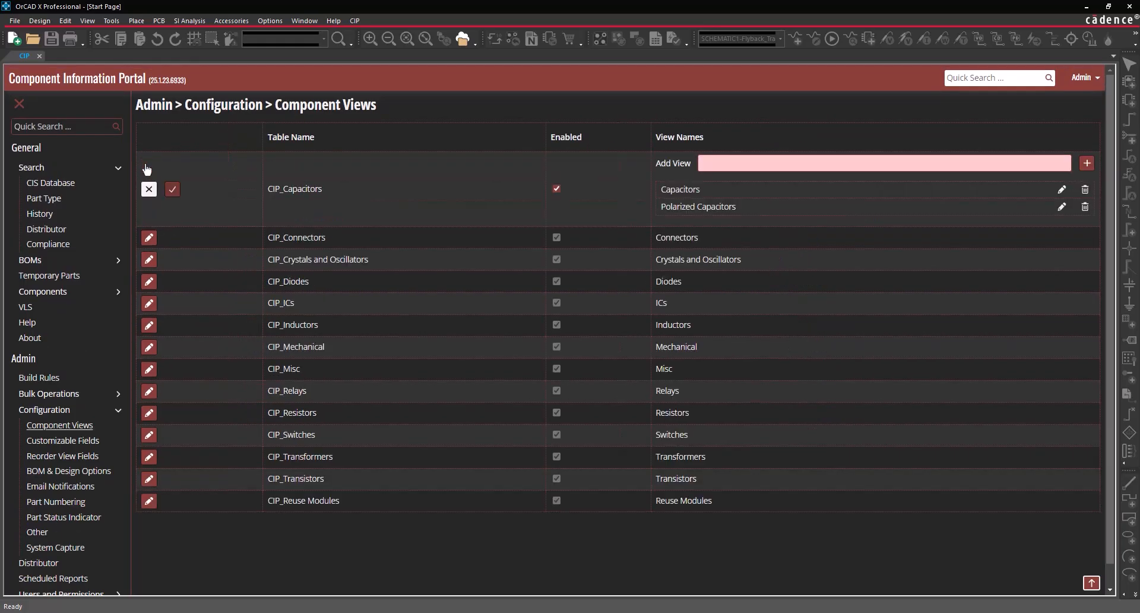
pyautogui.click(1085, 209)
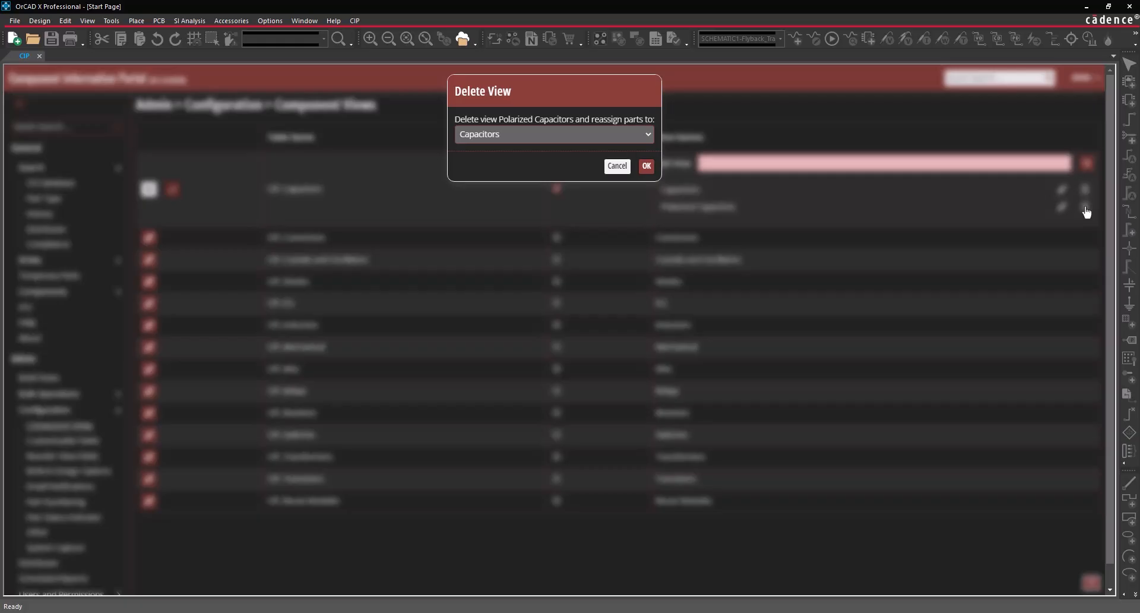
pyautogui.click(646, 166)
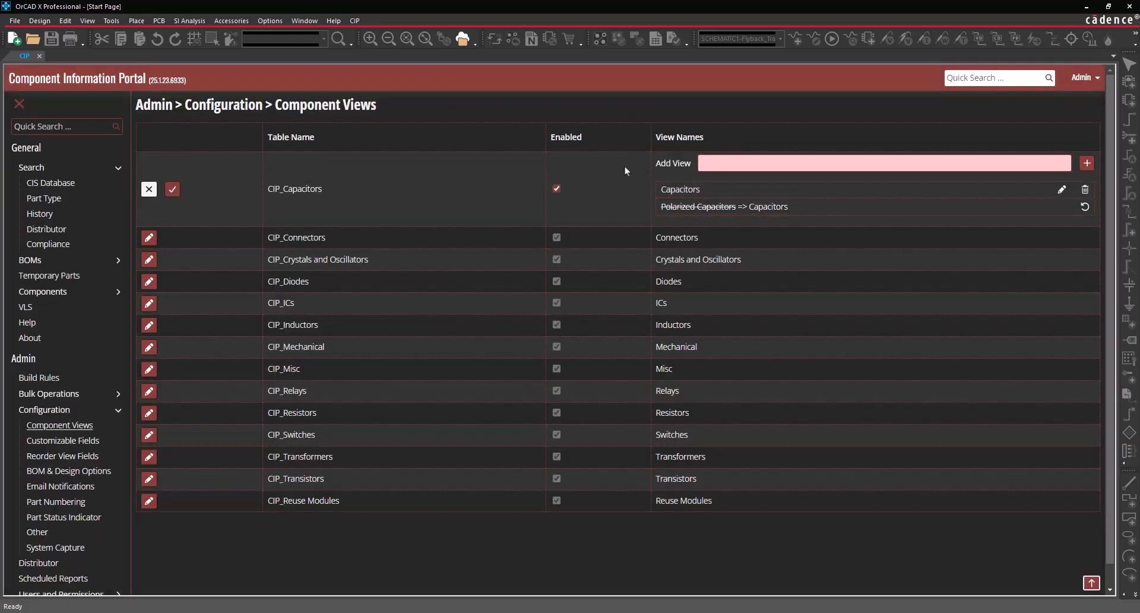
pyautogui.click(172, 189)
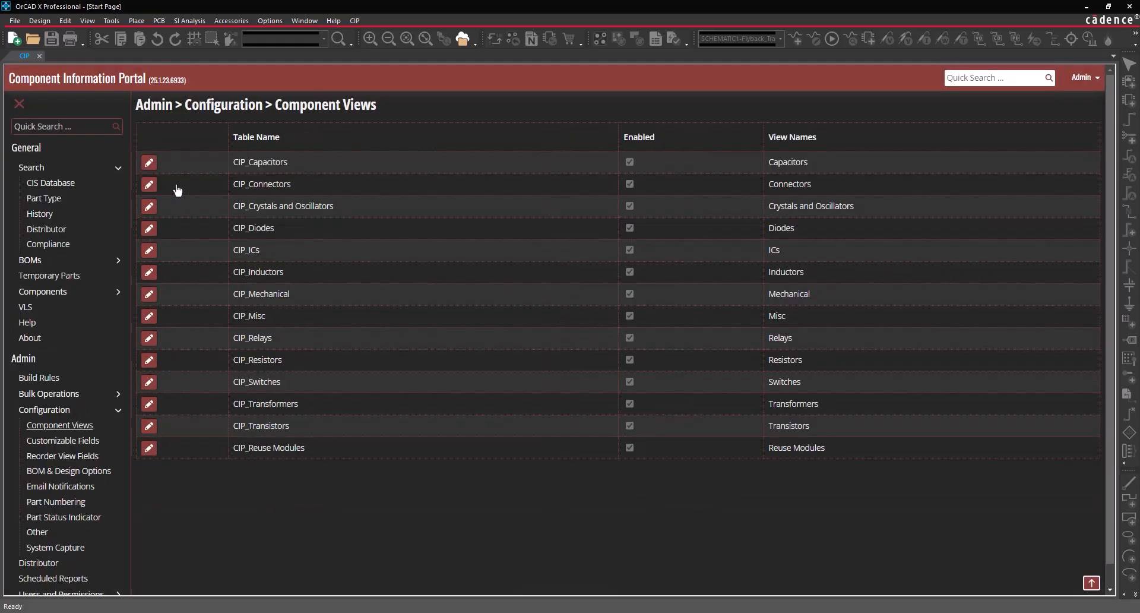